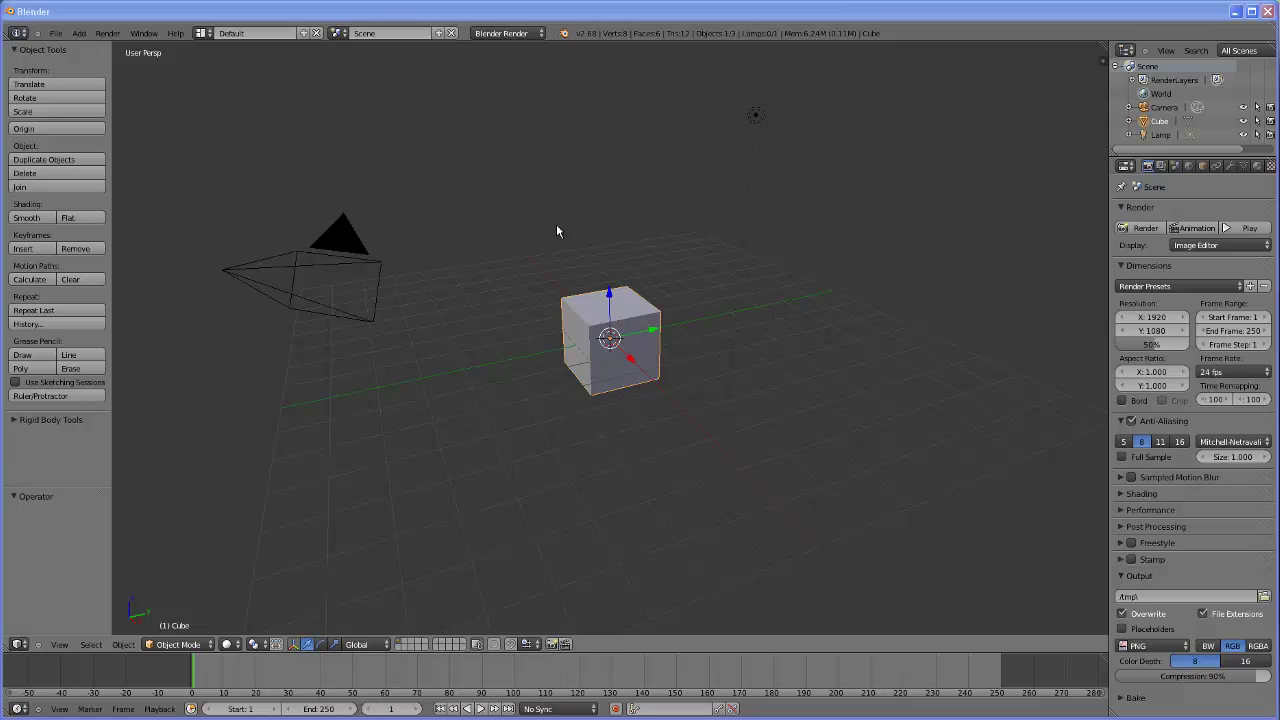
Hide the camera and lamp, then stretch the cube taller along Z, wider along Y and thinner along X.
{"action": "left_click", "coordinate": [1243, 107]}
{"action": "left_click", "coordinate": [1244, 135]}
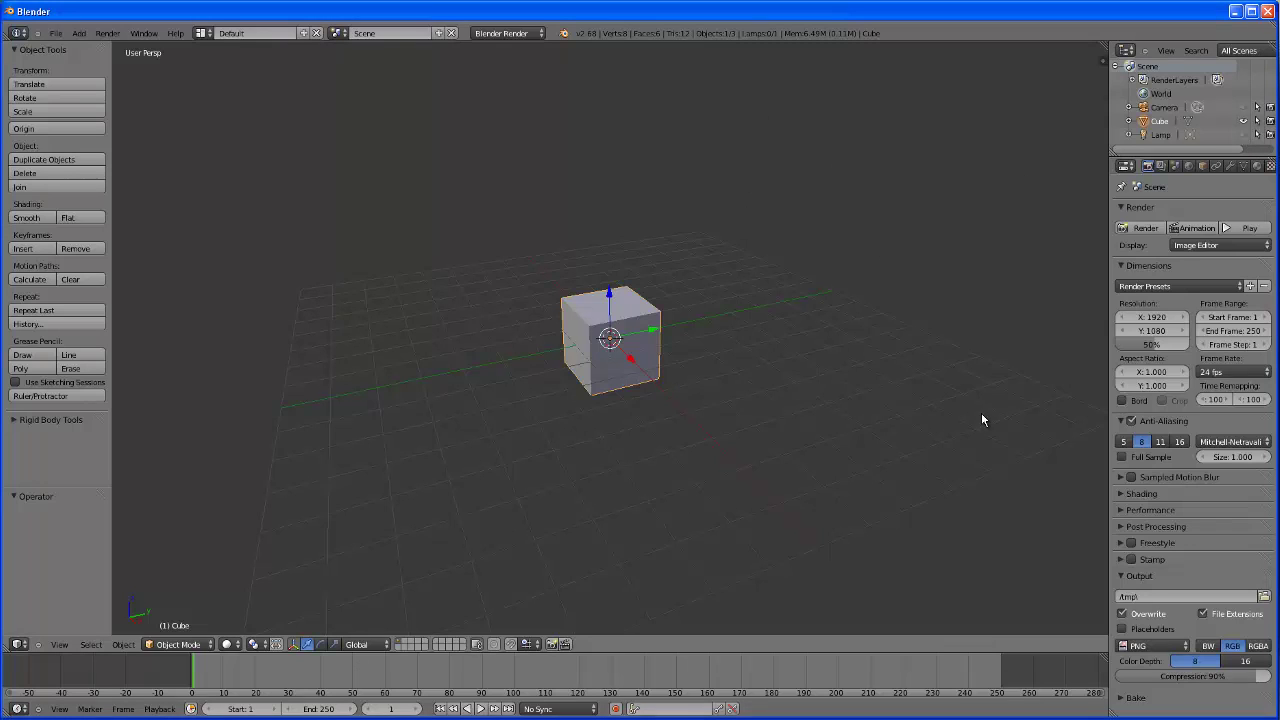
{"action": "left_click", "coordinate": [334, 644]}
{"action": "left_click_drag", "start_coordinate": [611, 293], "coordinate": [608, 261]}
{"action": "left_click_drag", "start_coordinate": [664, 335], "coordinate": [676, 326]}
{"action": "left_click_drag", "start_coordinate": [634, 363], "coordinate": [614, 349]}
{"action": "mouse_move", "coordinate": [622, 449]}
{"action": "middle_mouse_down"}
{"action": "mouse_move", "coordinate": [688, 421]}
{"action": "mouse_move", "coordinate": [709, 449]}
{"action": "mouse_move", "coordinate": [731, 434]}
{"action": "mouse_move", "coordinate": [637, 397]}
{"action": "mouse_move", "coordinate": [627, 414]}
{"action": "mouse_move", "coordinate": [640, 437]}
{"action": "mouse_move", "coordinate": [606, 434]}
{"action": "mouse_move", "coordinate": [642, 447]}
{"action": "mouse_move", "coordinate": [617, 434]}
{"action": "mouse_move", "coordinate": [700, 437]}
{"action": "mouse_move", "coordinate": [651, 343]}
{"action": "mouse_move", "coordinate": [660, 417]}
{"action": "mouse_move", "coordinate": [569, 408]}
{"action": "mouse_move", "coordinate": [623, 414]}
{"action": "mouse_move", "coordinate": [631, 391]}
{"action": "mouse_move", "coordinate": [609, 294]}
{"action": "mouse_move", "coordinate": [675, 438]}
{"action": "mouse_move", "coordinate": [700, 435]}
{"action": "mouse_move", "coordinate": [640, 436]}
{"action": "mouse_move", "coordinate": [654, 436]}
{"action": "middle_mouse_up"}
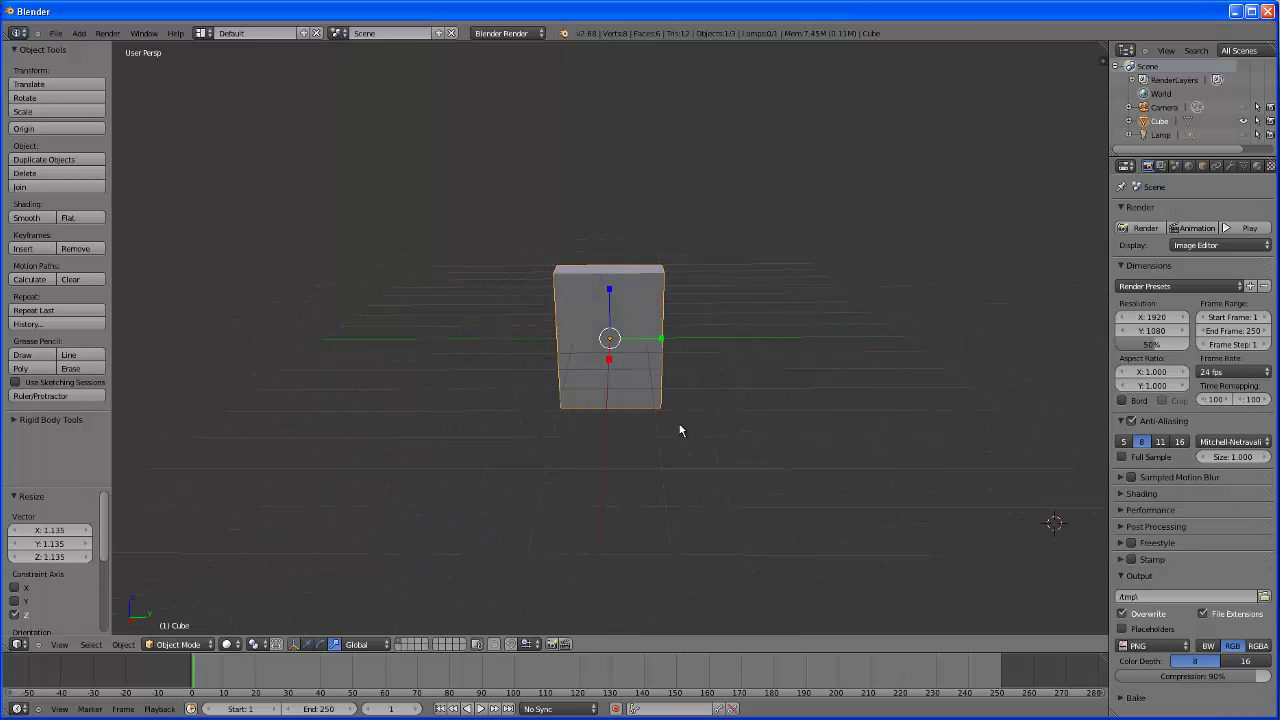
Scale the box up uniformly and lift it along Z above the grid.
{"action": "key", "text": "s"}
{"action": "left_click", "coordinate": [771, 480]}
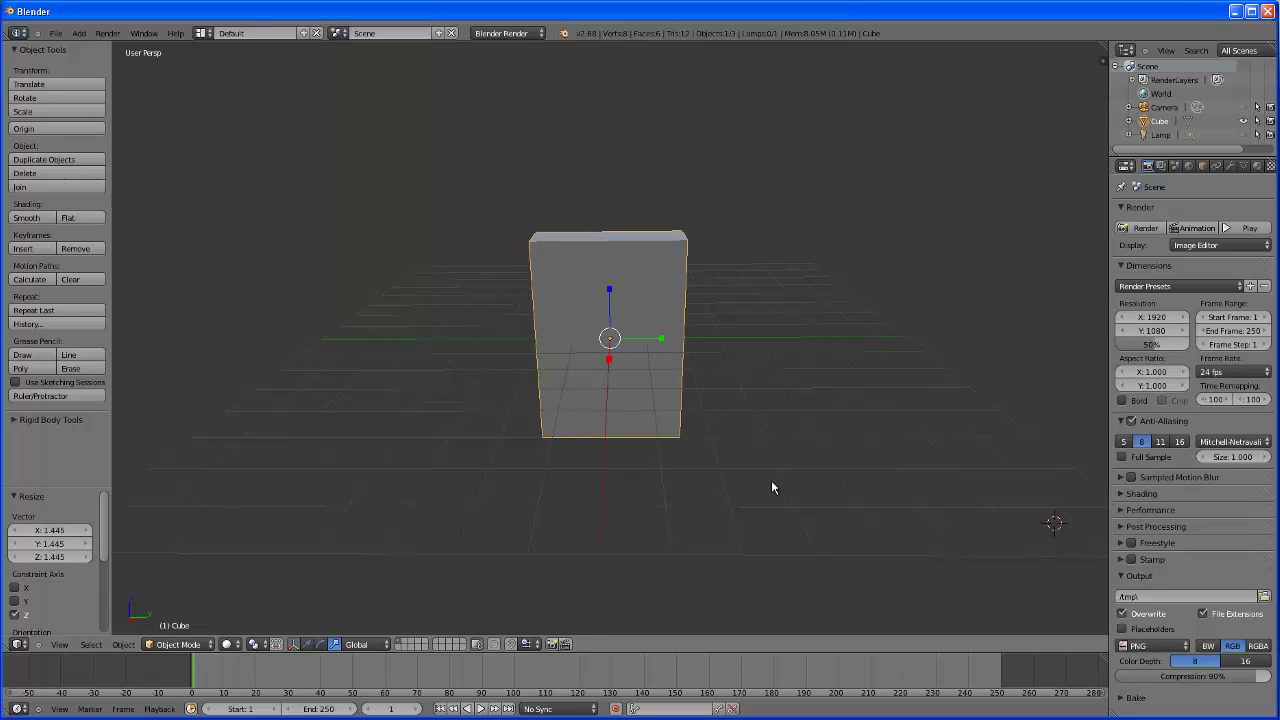
{"action": "mouse_move", "coordinate": [703, 474]}
{"action": "middle_mouse_down"}
{"action": "mouse_move", "coordinate": [783, 437]}
{"action": "mouse_move", "coordinate": [732, 461]}
{"action": "middle_mouse_up"}
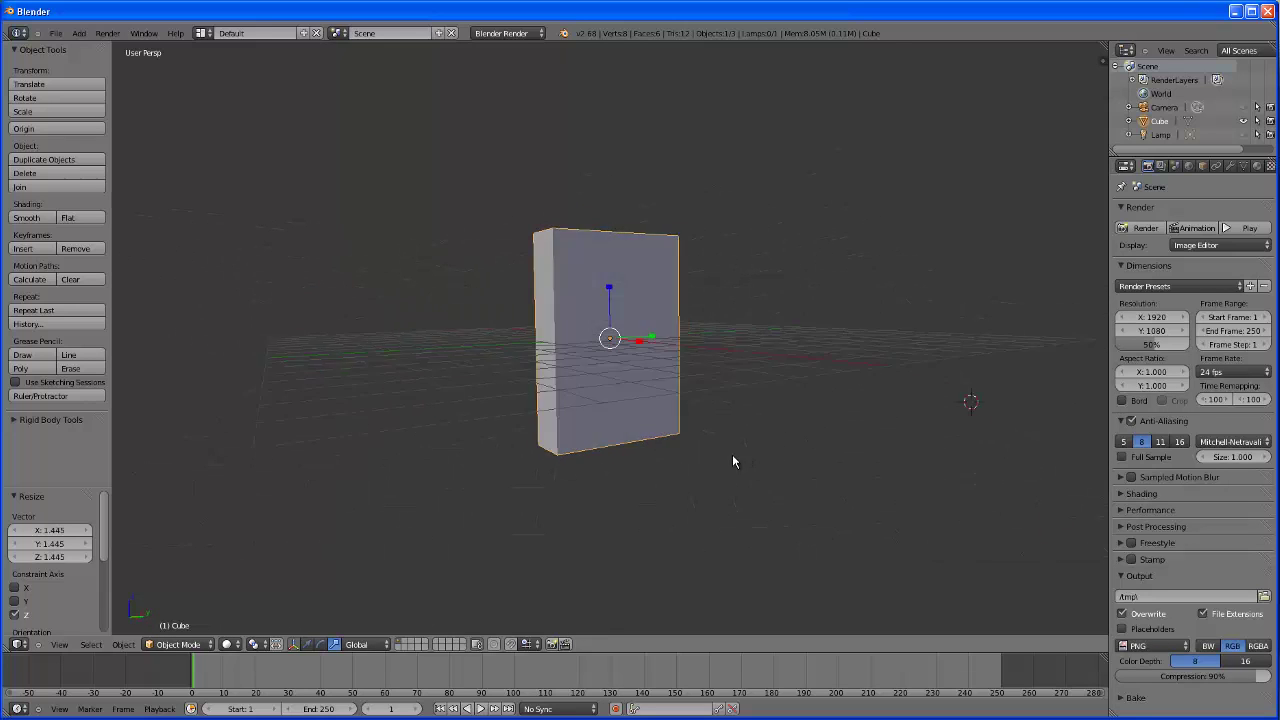
{"action": "left_click", "coordinate": [307, 644]}
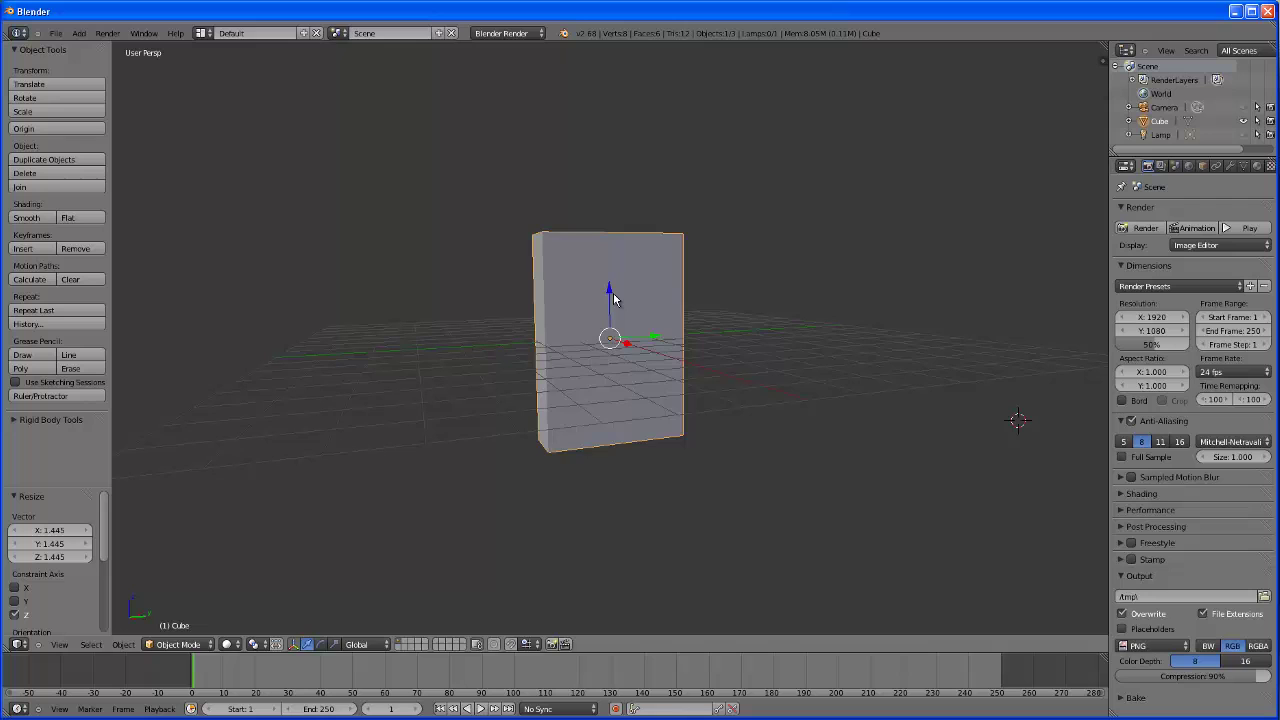
{"action": "left_click_drag", "start_coordinate": [614, 299], "coordinate": [591, 185]}
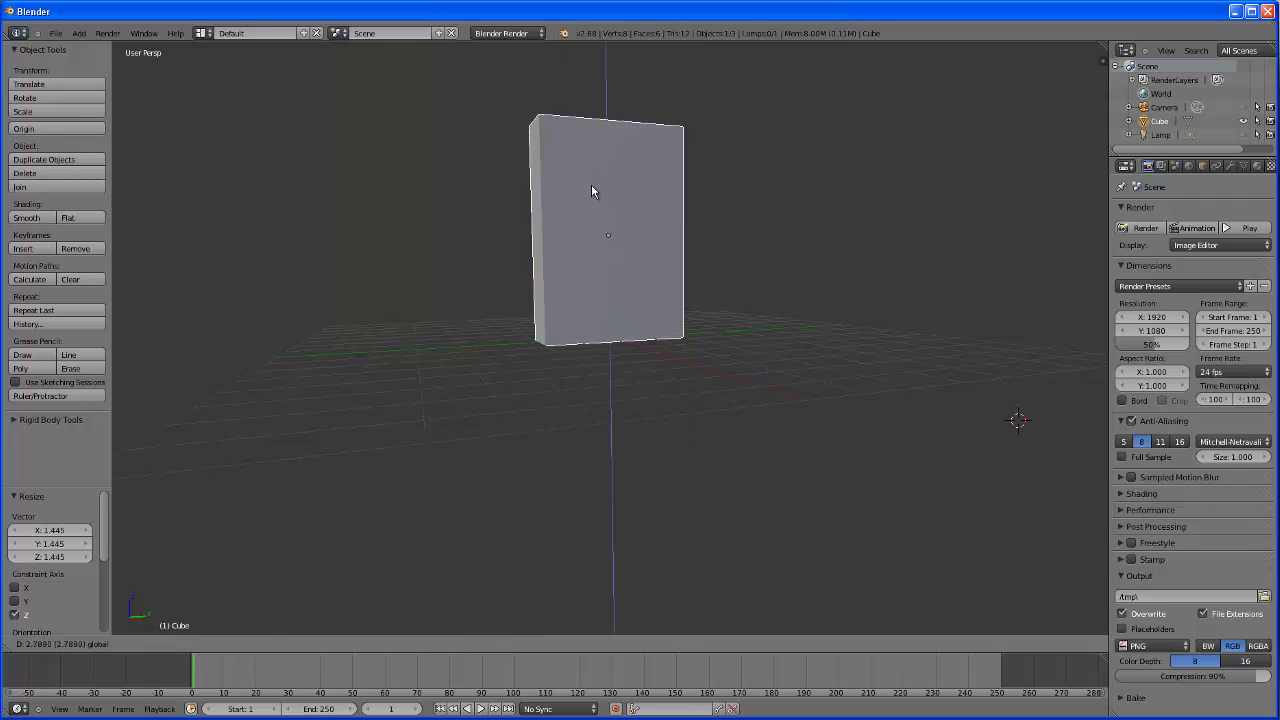
{"action": "mouse_move", "coordinate": [548, 375]}
{"action": "middle_mouse_down"}
{"action": "mouse_move", "coordinate": [607, 423]}
{"action": "mouse_move", "coordinate": [629, 366]}
{"action": "mouse_move", "coordinate": [567, 403]}
{"action": "mouse_move", "coordinate": [532, 393]}
{"action": "mouse_move", "coordinate": [616, 405]}
{"action": "mouse_move", "coordinate": [549, 410]}
{"action": "mouse_move", "coordinate": [764, 410]}
{"action": "mouse_move", "coordinate": [694, 403]}
{"action": "middle_mouse_up"}
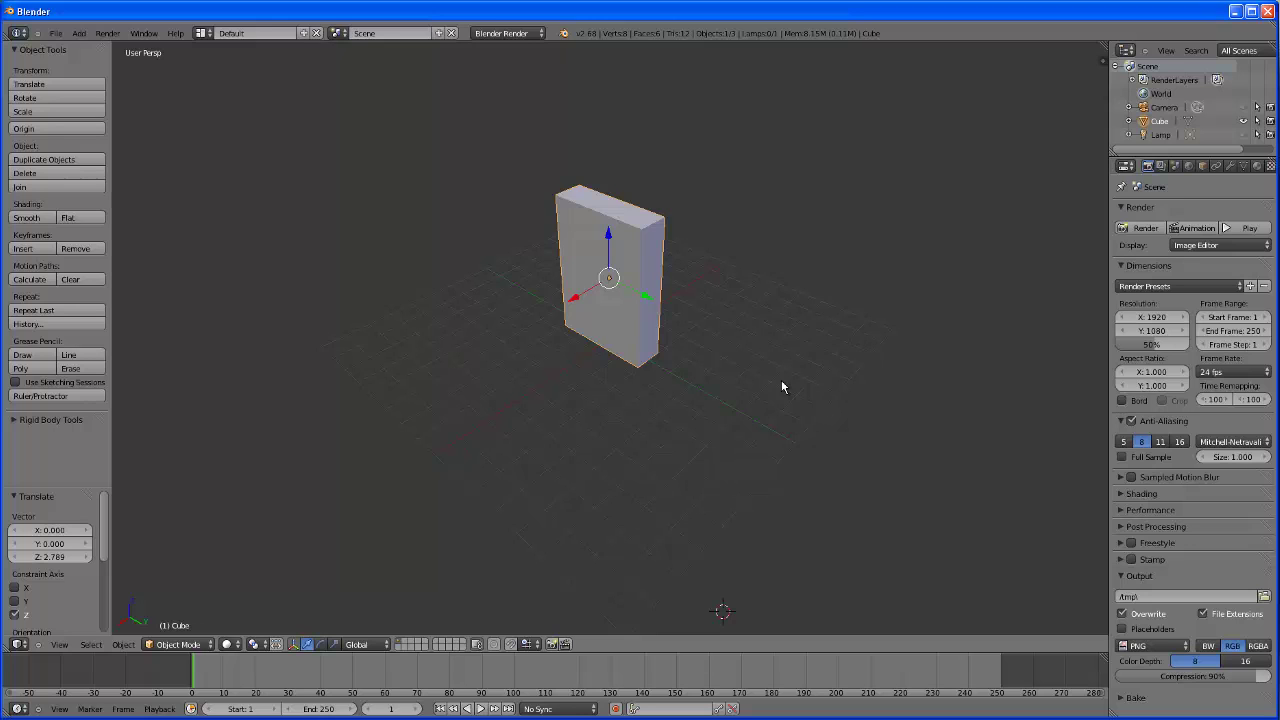
{"action": "mouse_move", "coordinate": [694, 343]}
{"action": "middle_mouse_down"}
{"action": "mouse_move", "coordinate": [735, 359]}
{"action": "mouse_move", "coordinate": [731, 347]}
{"action": "middle_mouse_up"}
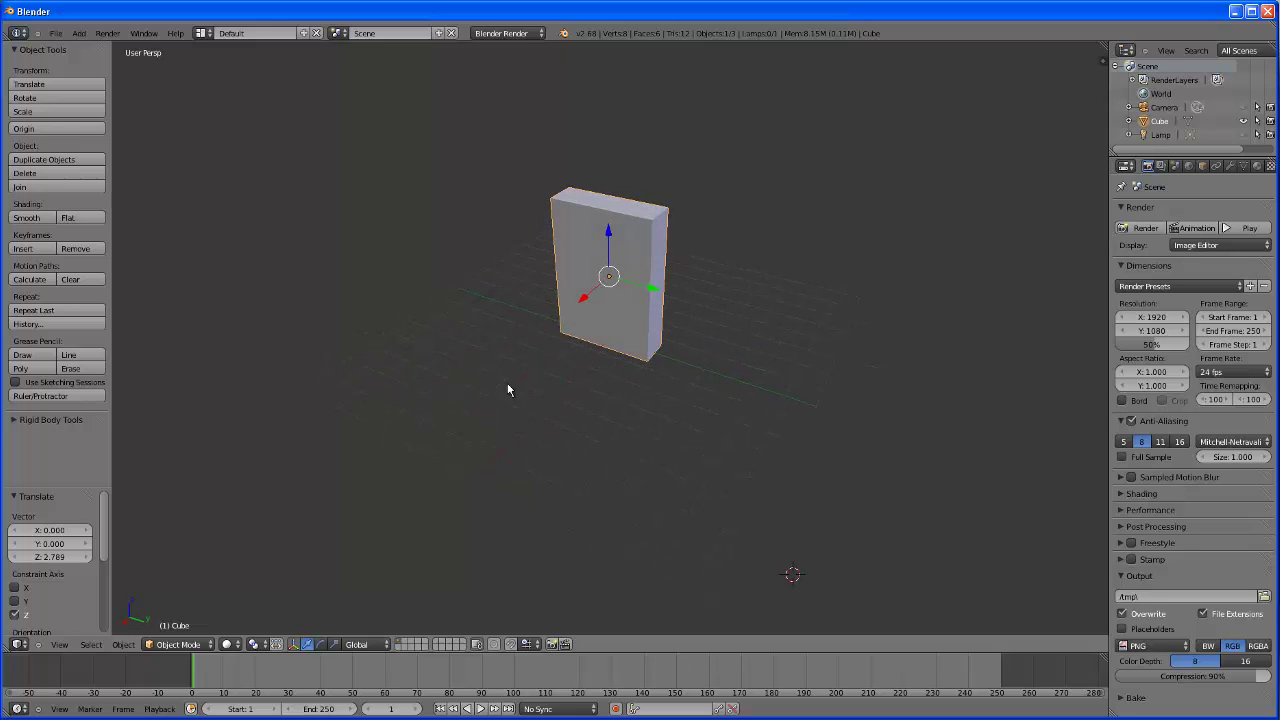
Enter Edit Mode and select the box's top edges plus one vertical side edge.
{"action": "left_click", "coordinate": [191, 645]}
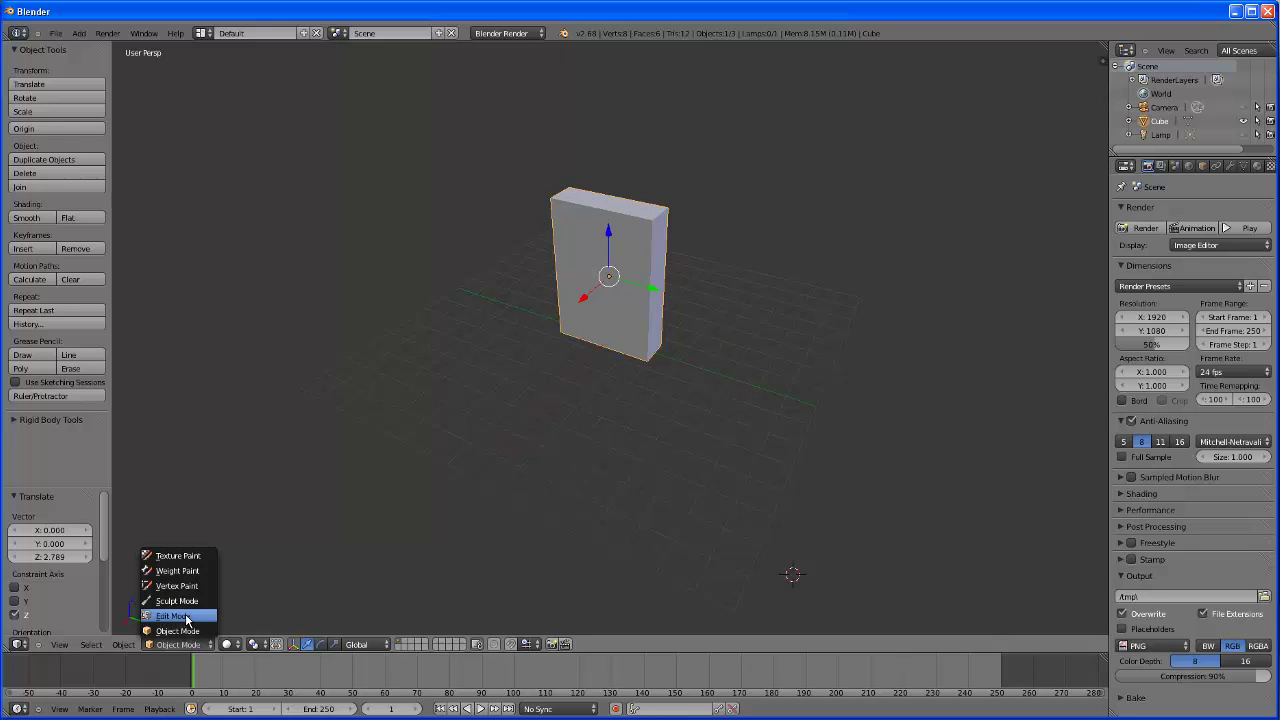
{"action": "left_click", "coordinate": [187, 618]}
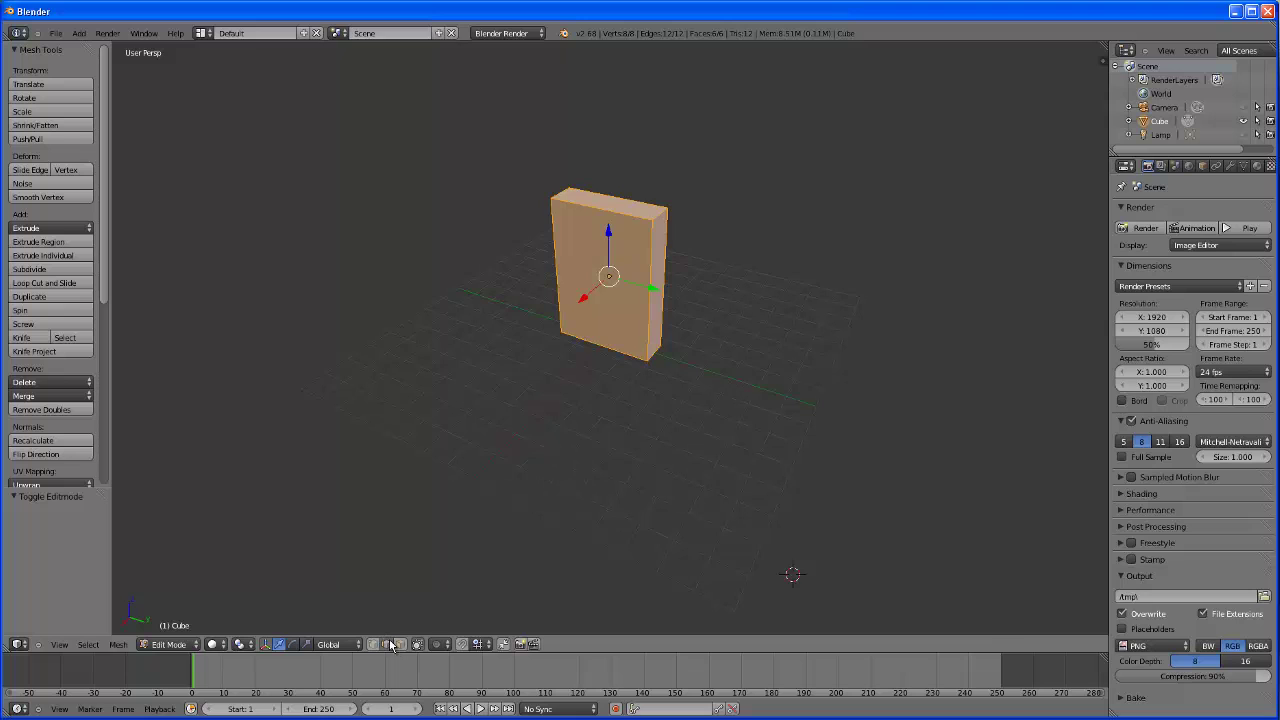
{"action": "right_click", "coordinate": [621, 213]}
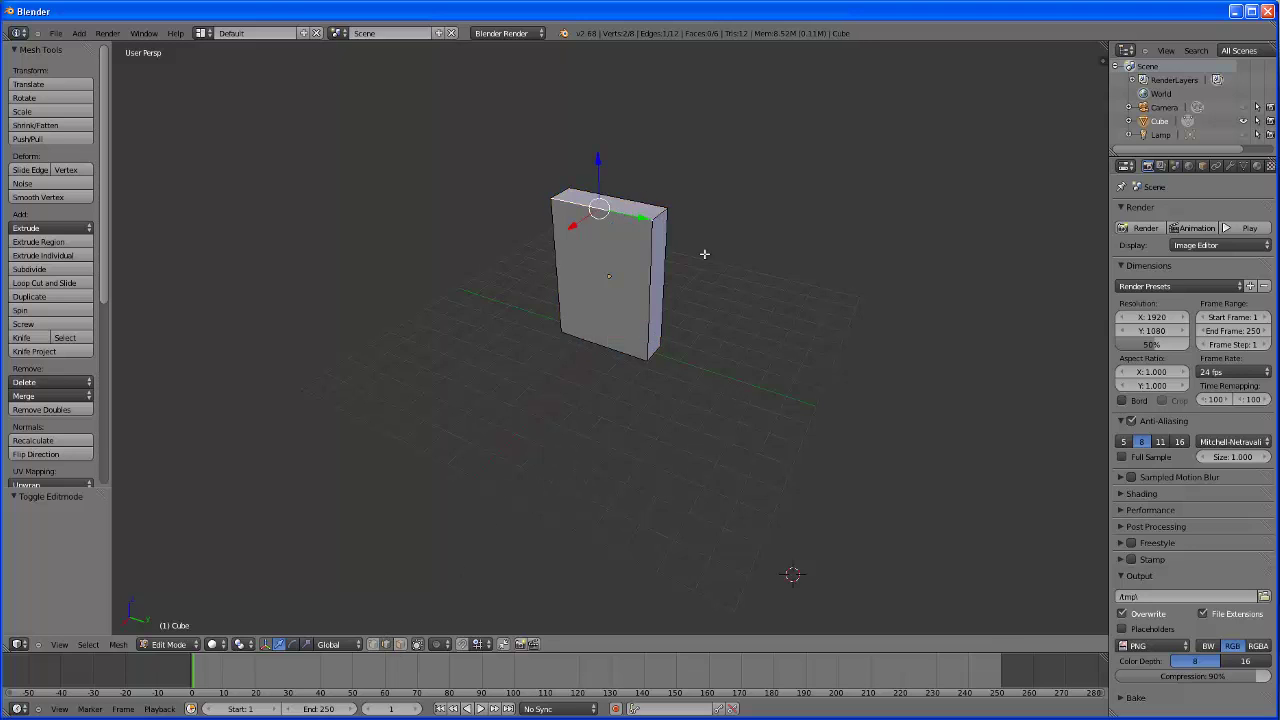
{"action": "middle_click_drag", "start_coordinate": [686, 323], "coordinate": [680, 325]}
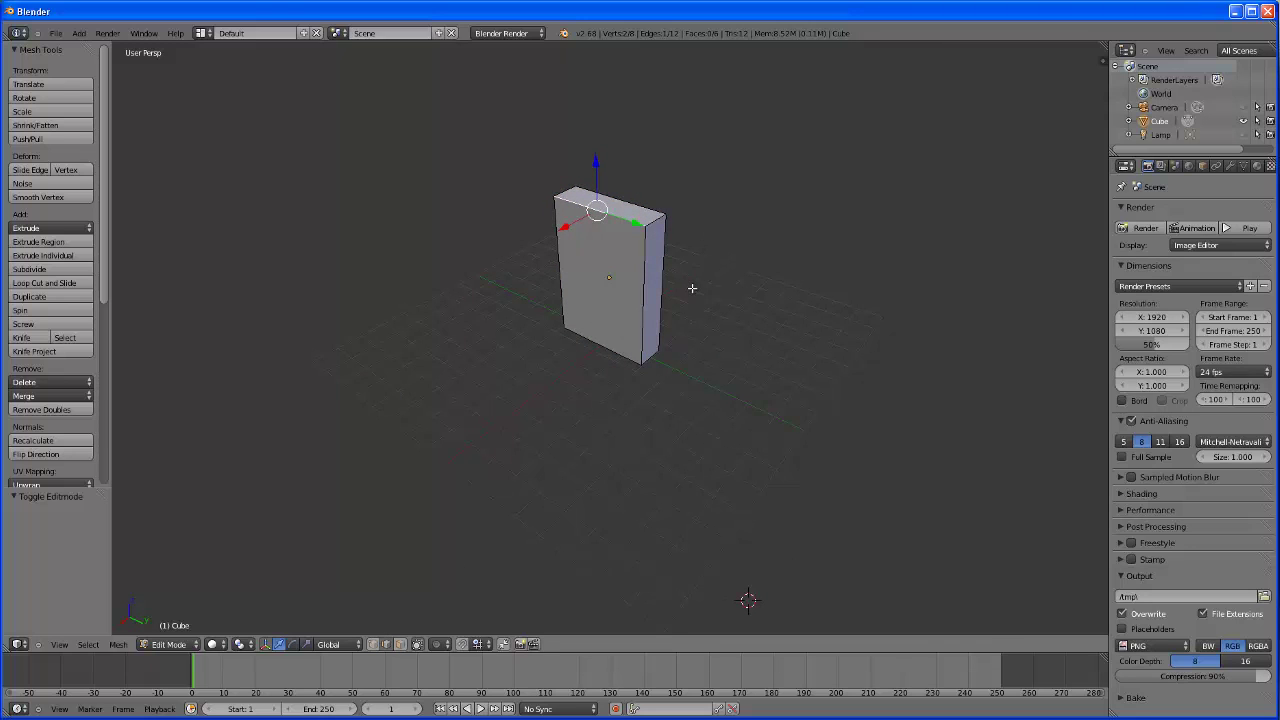
{"action": "right_click", "coordinate": [654, 222]}
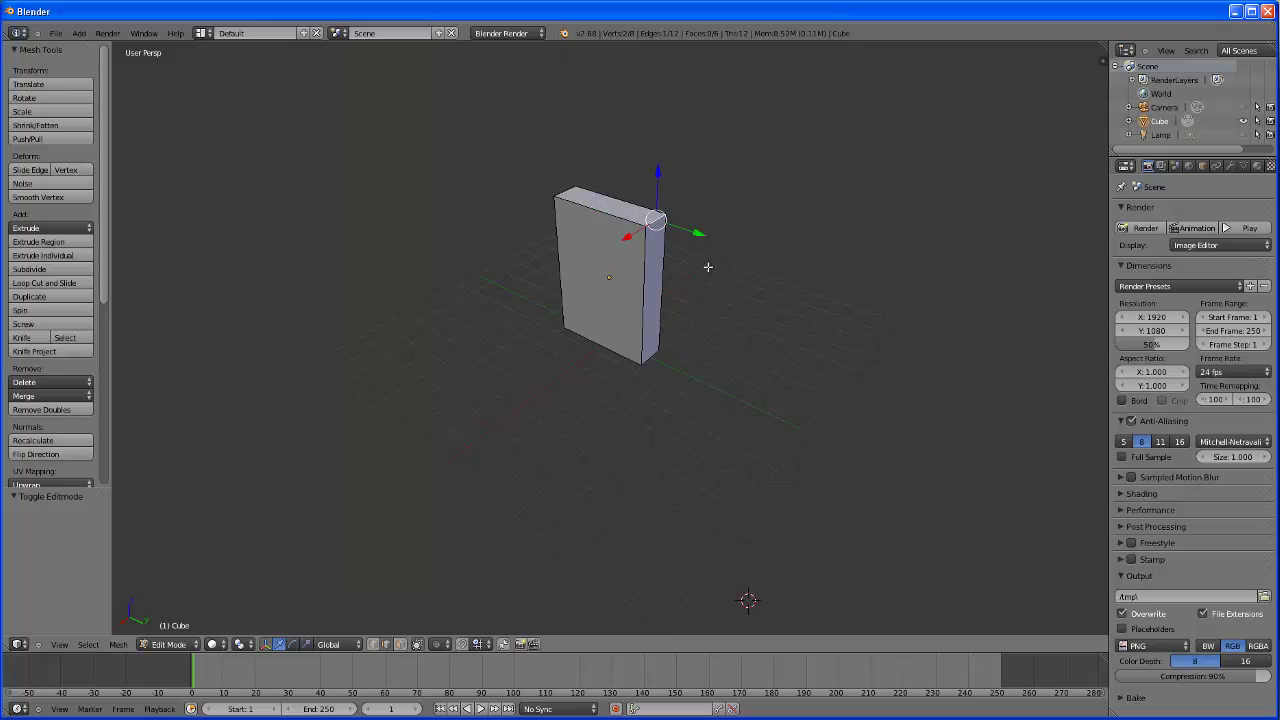
{"action": "right_click", "coordinate": [564, 192], "text": "shift"}
{"action": "right_click", "coordinate": [593, 192], "text": "shift"}
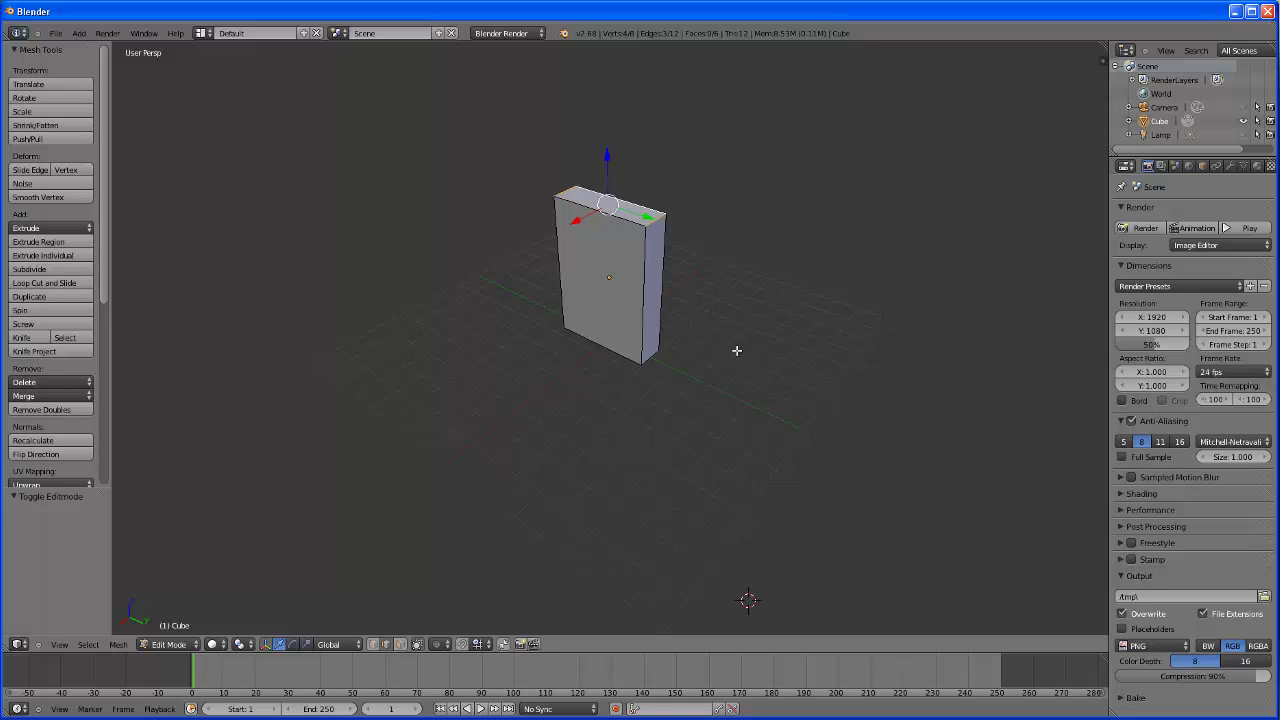
{"action": "right_click", "coordinate": [643, 278], "text": "shift"}
{"action": "middle_click_drag", "start_coordinate": [728, 362], "coordinate": [751, 343]}
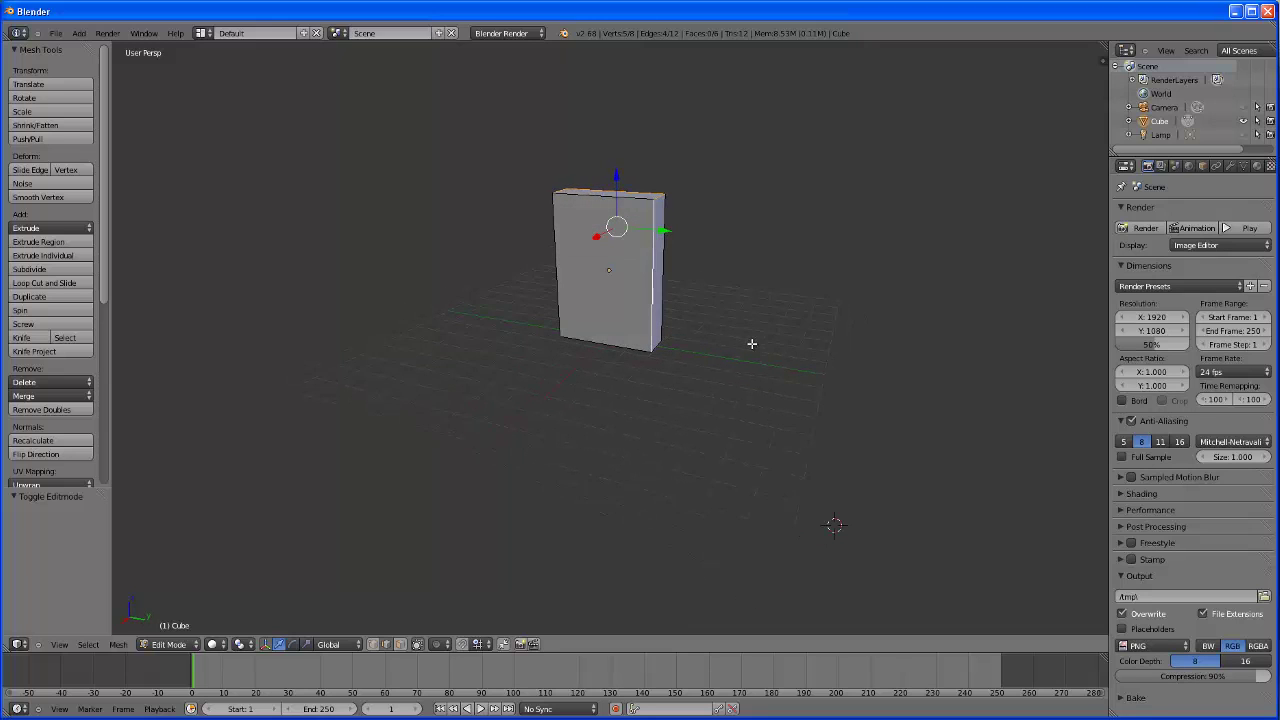
{"action": "right_click", "coordinate": [570, 265], "text": "shift"}
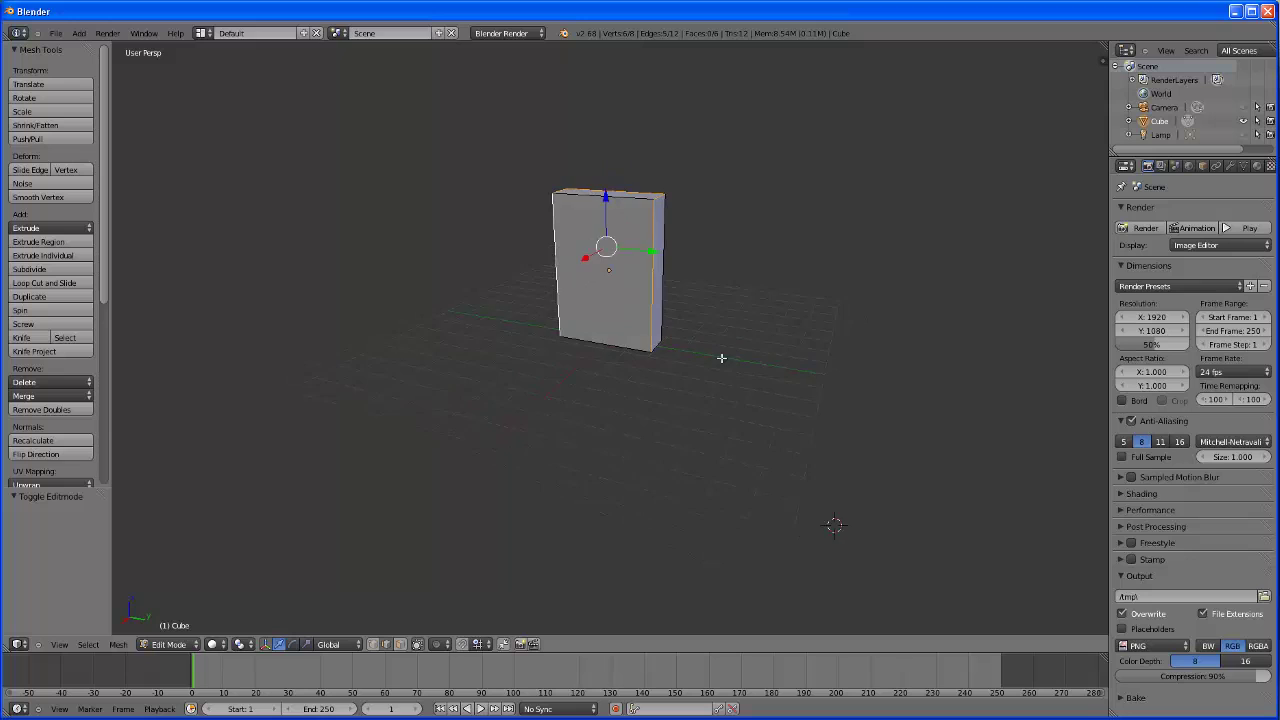
{"action": "mouse_move", "coordinate": [721, 358]}
{"action": "middle_mouse_down"}
{"action": "mouse_move", "coordinate": [703, 380]}
{"action": "mouse_move", "coordinate": [740, 357]}
{"action": "mouse_move", "coordinate": [729, 338]}
{"action": "middle_mouse_up"}
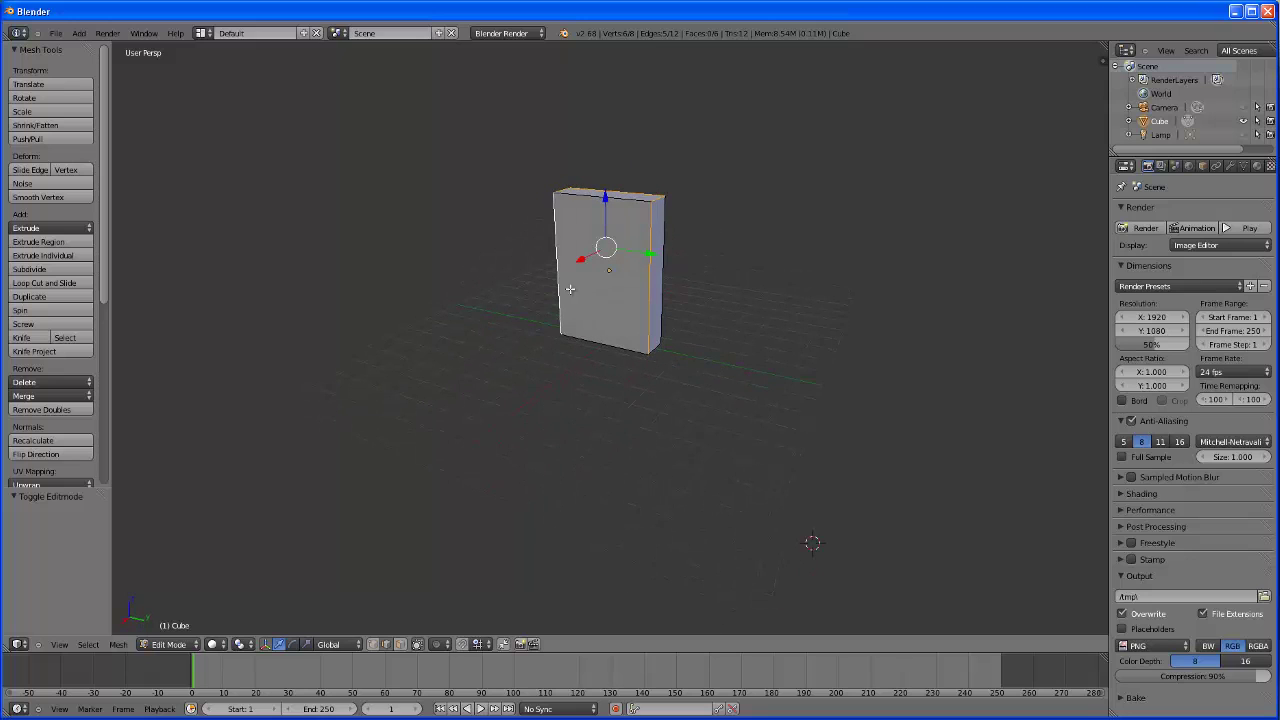
Add the remaining vertical edges and the bottom front edge to the edge selection.
{"action": "right_click", "coordinate": [557, 262], "text": "shift"}
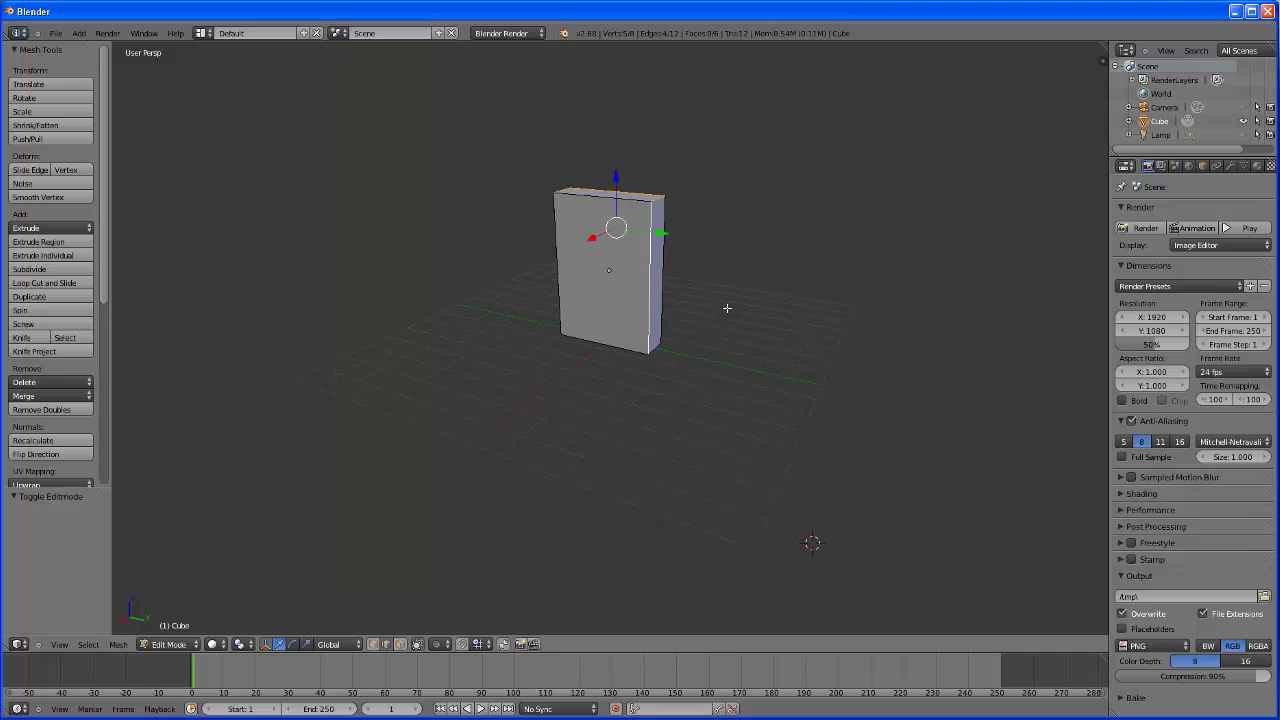
{"action": "mouse_move", "coordinate": [727, 308]}
{"action": "middle_mouse_down"}
{"action": "mouse_move", "coordinate": [714, 331]}
{"action": "mouse_move", "coordinate": [737, 323]}
{"action": "mouse_move", "coordinate": [653, 299]}
{"action": "middle_mouse_up"}
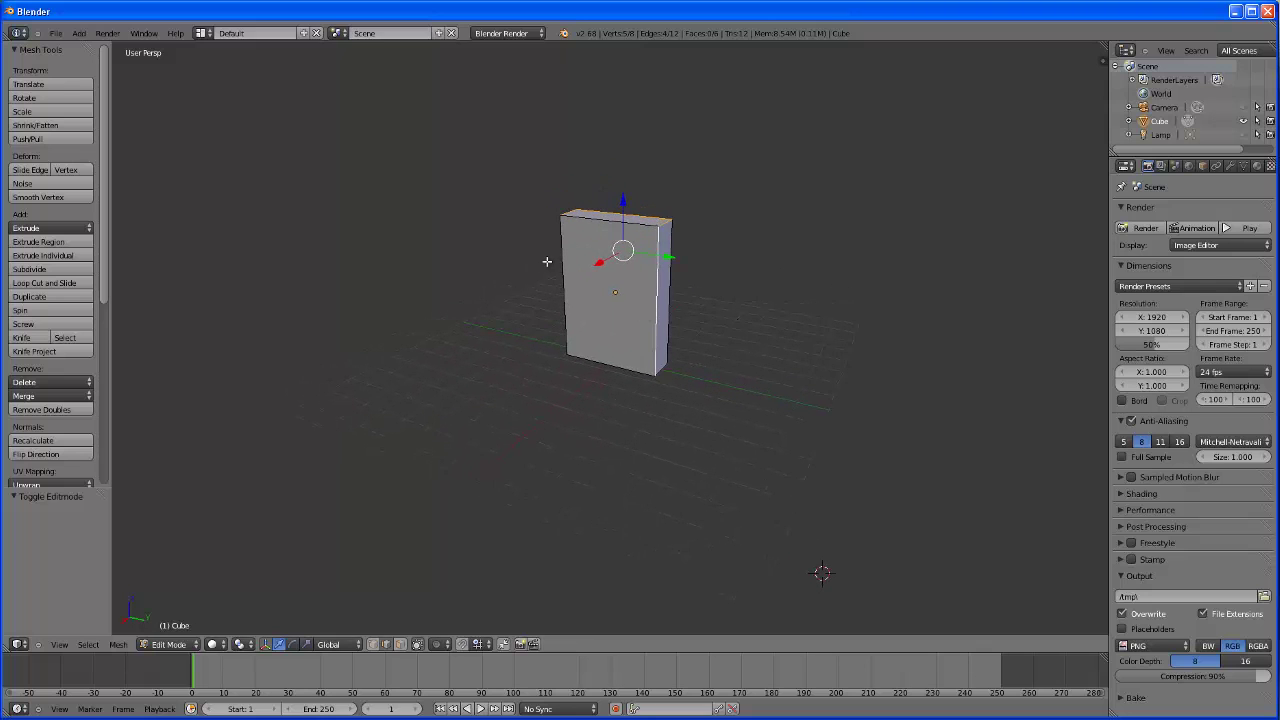
{"action": "mouse_move", "coordinate": [774, 344]}
{"action": "middle_mouse_down"}
{"action": "mouse_move", "coordinate": [678, 356]}
{"action": "mouse_move", "coordinate": [608, 270]}
{"action": "middle_mouse_up"}
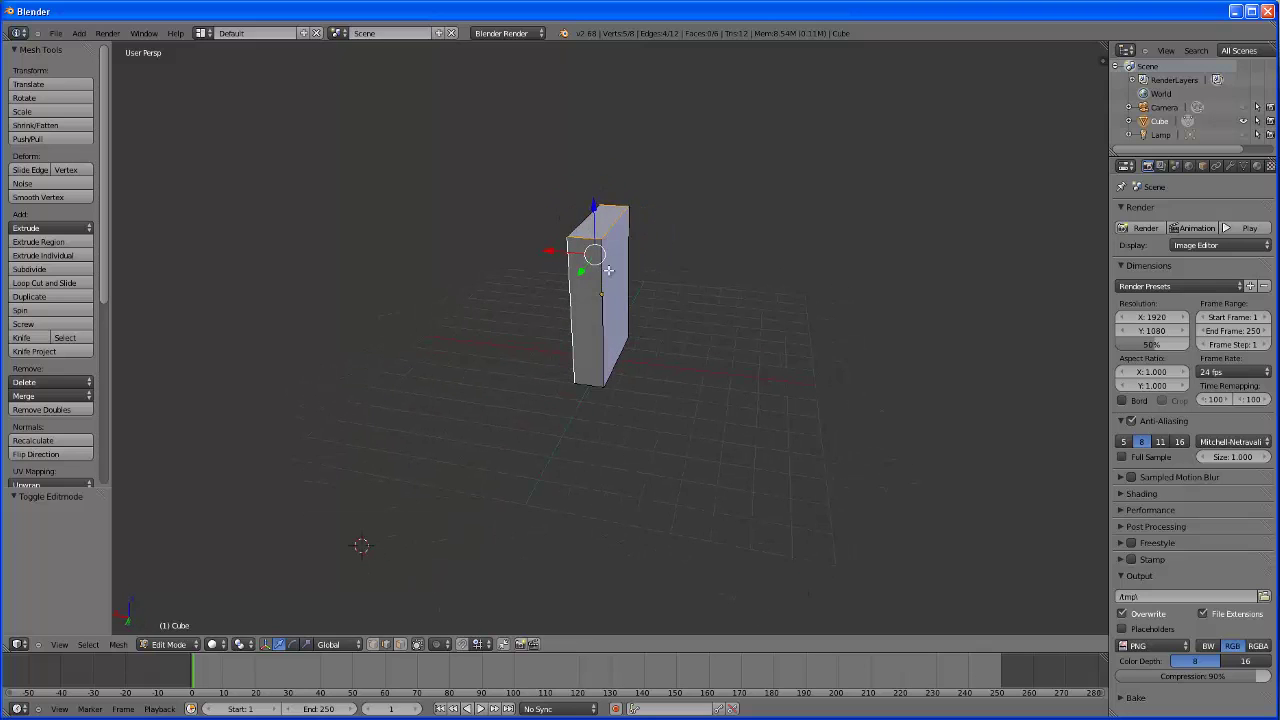
{"action": "middle_click_drag", "start_coordinate": [530, 366], "coordinate": [773, 389]}
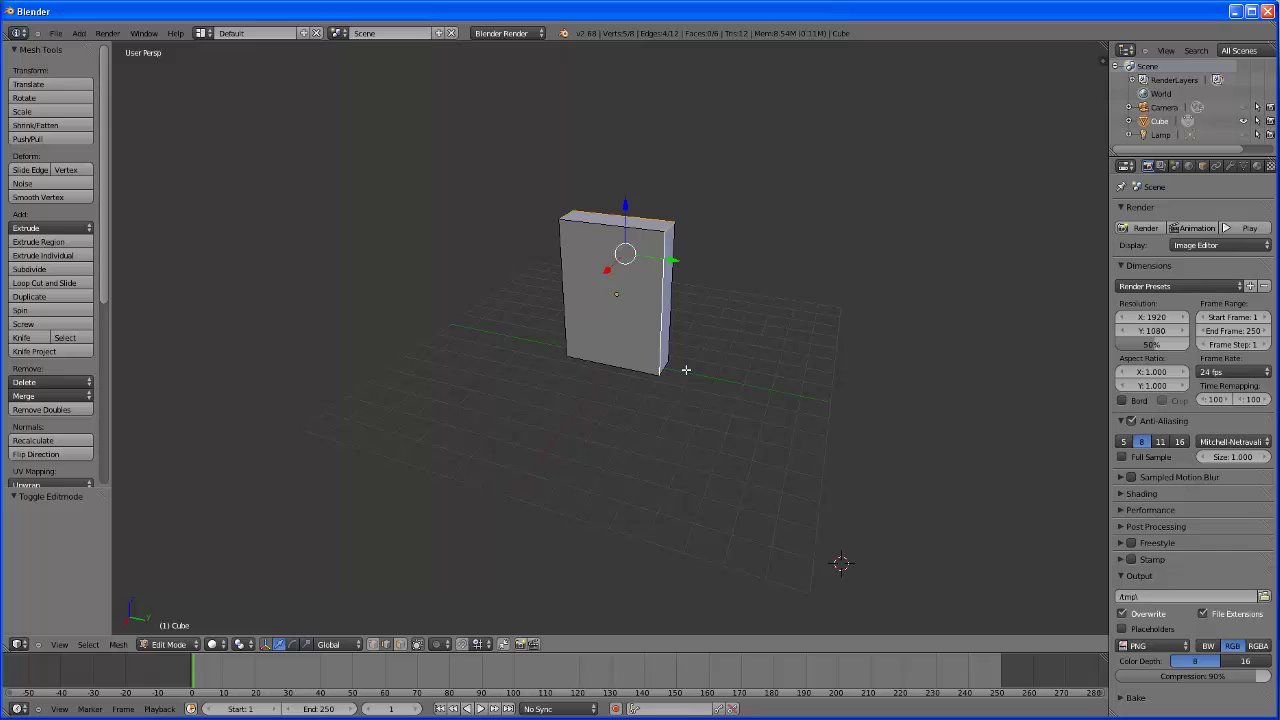
{"action": "middle_click_drag", "start_coordinate": [765, 364], "coordinate": [660, 357]}
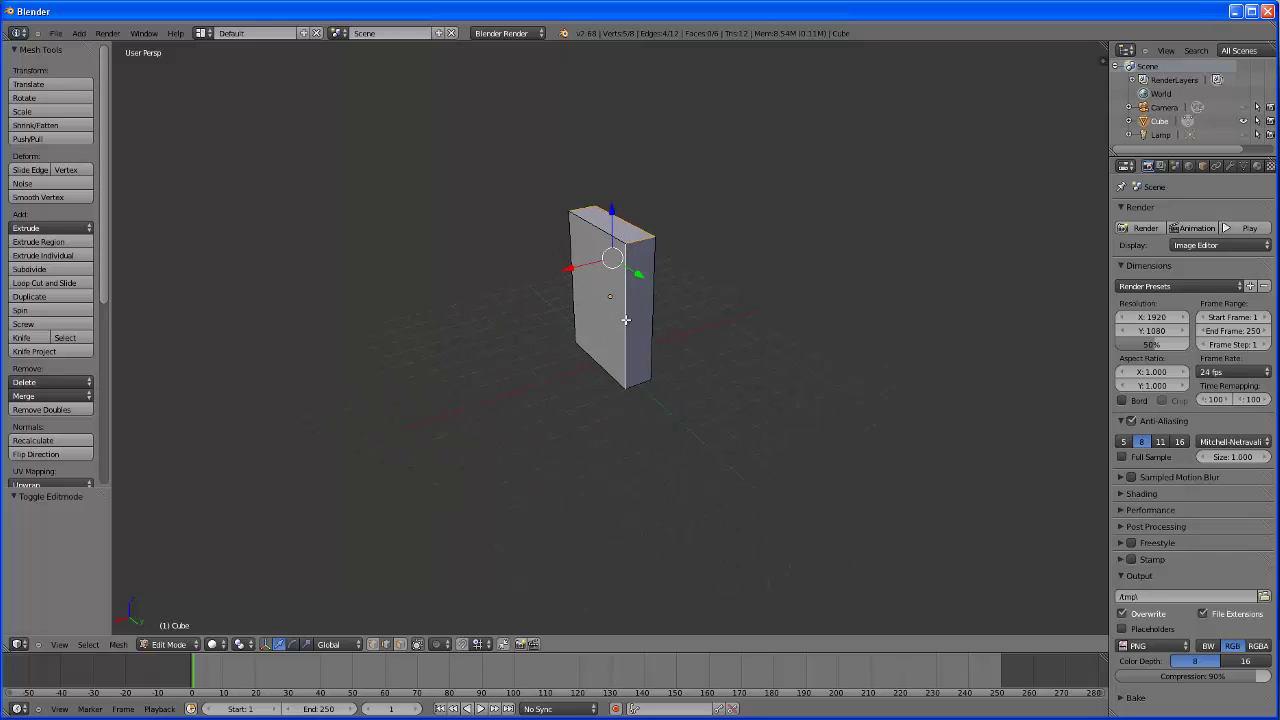
{"action": "mouse_move", "coordinate": [737, 400]}
{"action": "middle_mouse_down"}
{"action": "mouse_move", "coordinate": [585, 400]}
{"action": "mouse_move", "coordinate": [711, 391]}
{"action": "mouse_move", "coordinate": [620, 420]}
{"action": "mouse_move", "coordinate": [696, 419]}
{"action": "middle_mouse_up"}
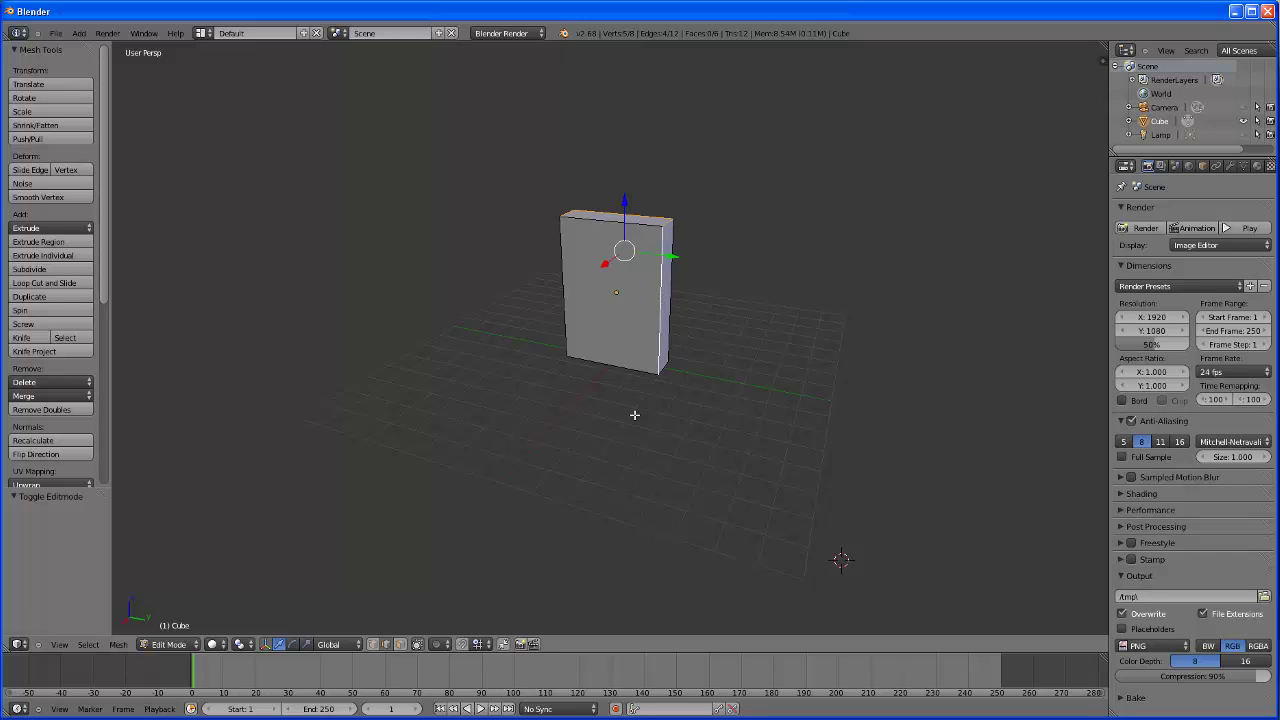
{"action": "middle_click_drag", "start_coordinate": [634, 414], "coordinate": [633, 300]}
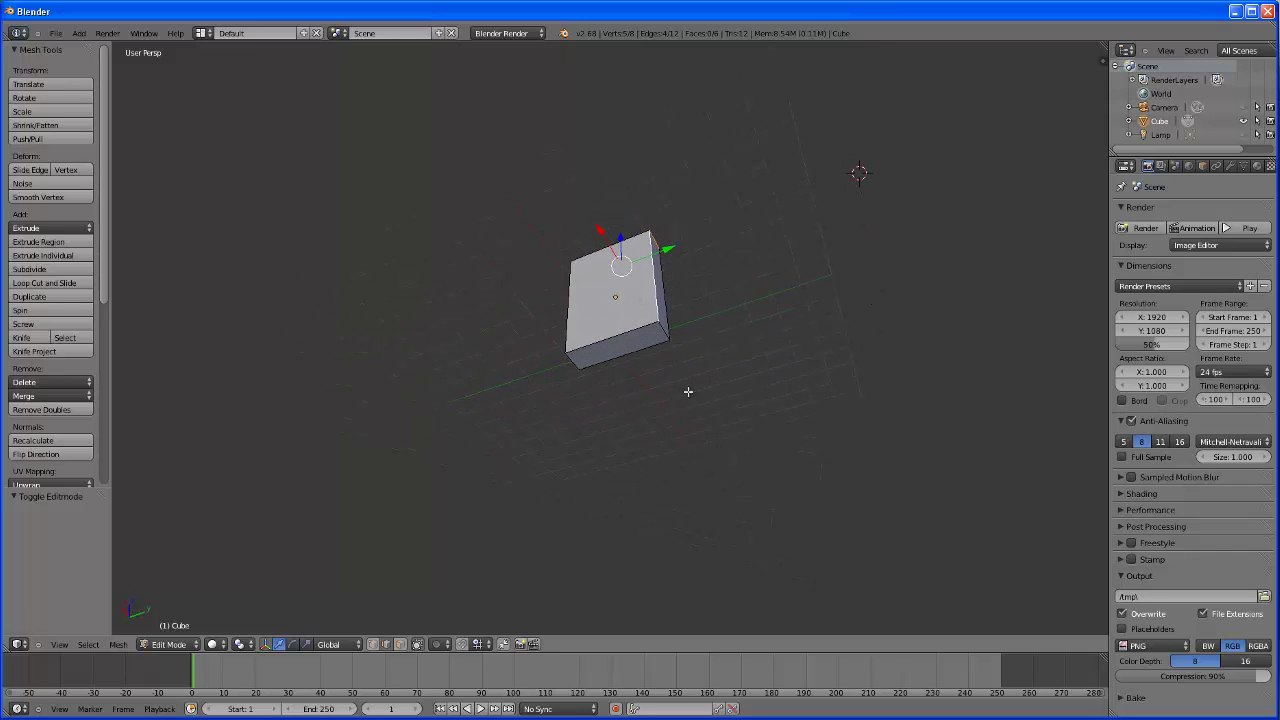
{"action": "left_click", "coordinate": [663, 330], "text": "shift"}
{"action": "left_click", "coordinate": [570, 362], "text": "shift"}
{"action": "left_click", "coordinate": [600, 362], "text": "shift"}
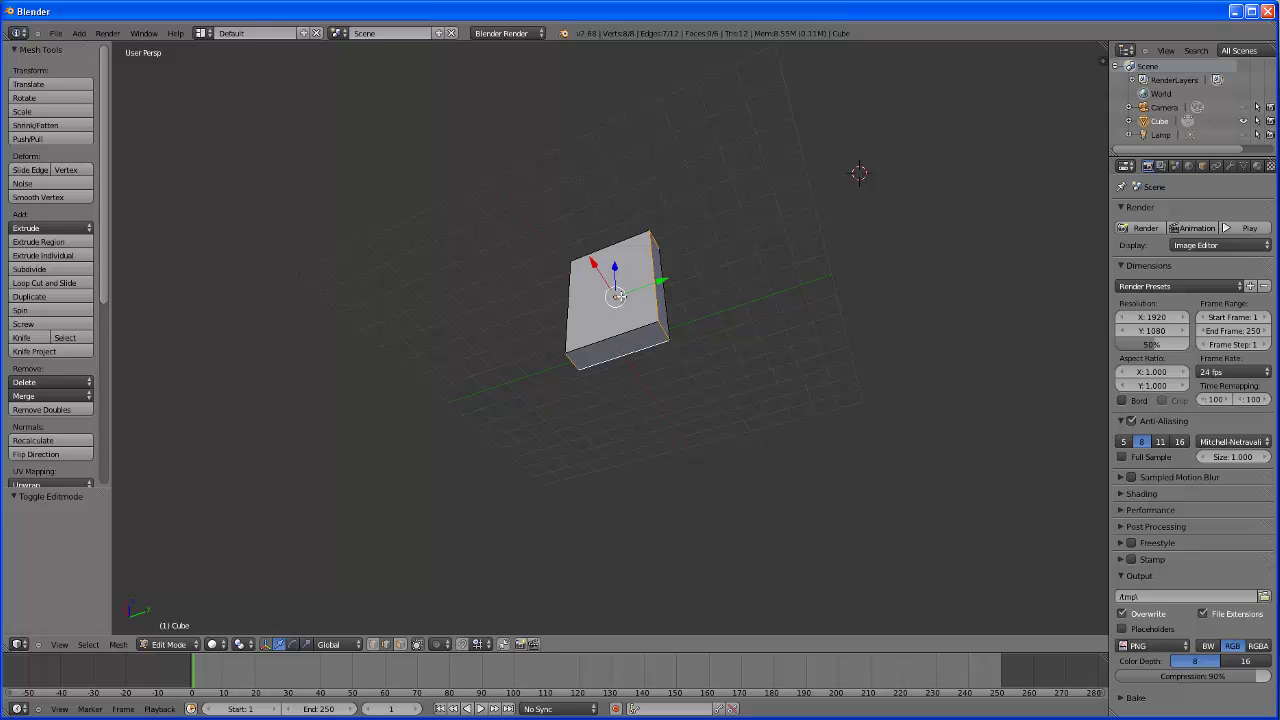
Mark the selected edges as seams, then select the entire mesh.
{"action": "mouse_move", "coordinate": [721, 387]}
{"action": "middle_mouse_down"}
{"action": "mouse_move", "coordinate": [734, 354]}
{"action": "mouse_move", "coordinate": [612, 298]}
{"action": "middle_mouse_up"}
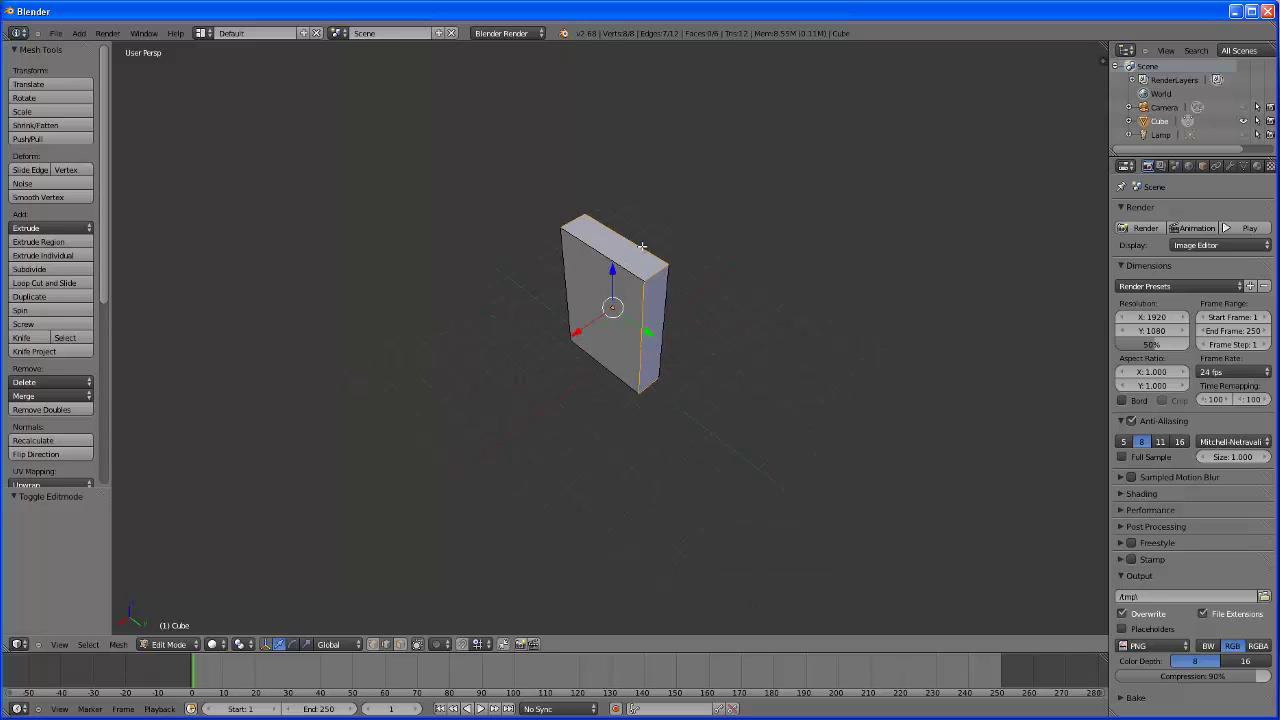
{"action": "mouse_move", "coordinate": [666, 430]}
{"action": "middle_mouse_down"}
{"action": "mouse_move", "coordinate": [789, 360]}
{"action": "mouse_move", "coordinate": [676, 384]}
{"action": "middle_mouse_up"}
{"action": "middle_click_drag", "start_coordinate": [684, 318], "coordinate": [700, 380]}
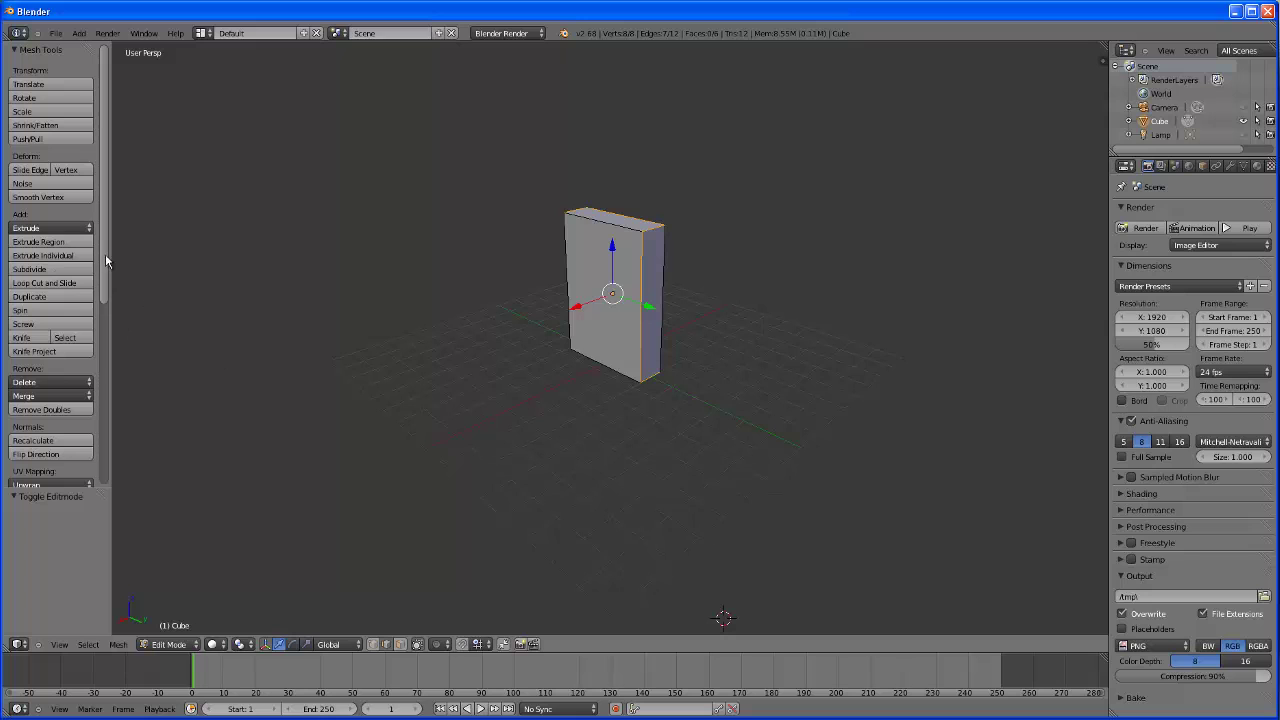
{"action": "left_click_drag", "start_coordinate": [106, 261], "coordinate": [104, 408]}
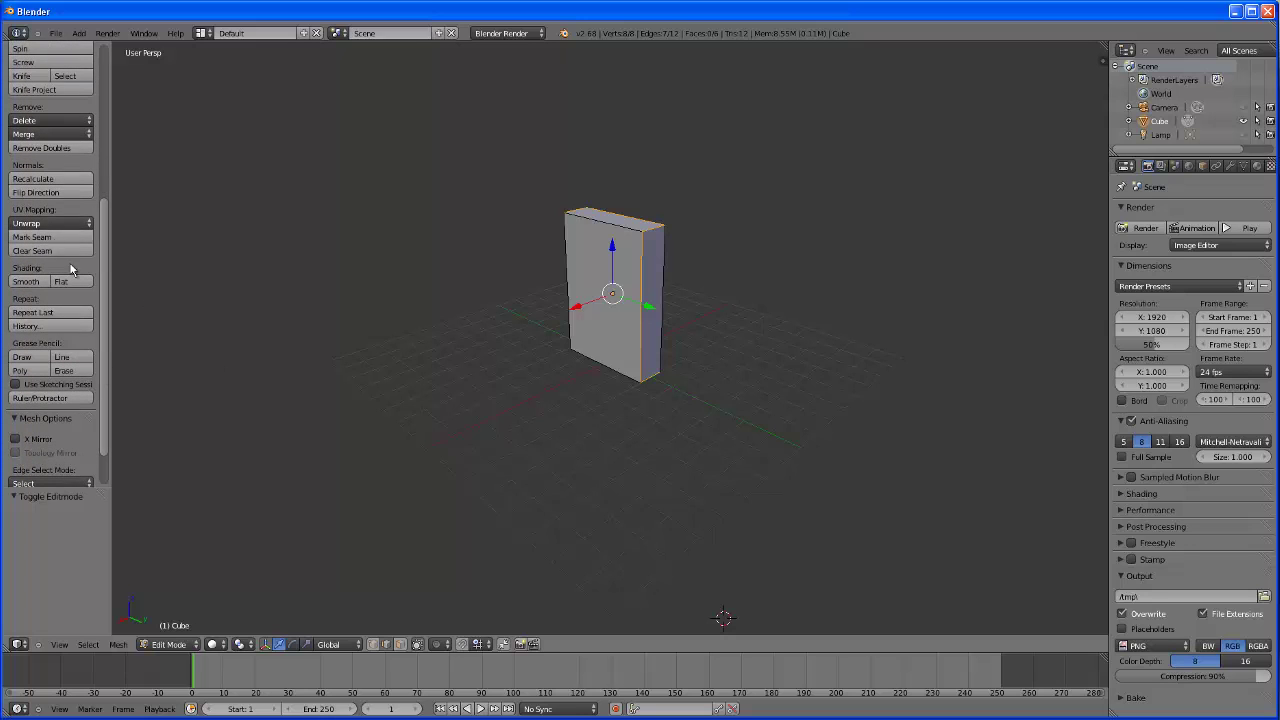
{"action": "left_click", "coordinate": [45, 237]}
{"action": "mouse_move", "coordinate": [774, 414]}
{"action": "middle_mouse_down"}
{"action": "mouse_move", "coordinate": [635, 357]}
{"action": "mouse_move", "coordinate": [717, 409]}
{"action": "mouse_move", "coordinate": [780, 403]}
{"action": "mouse_move", "coordinate": [756, 407]}
{"action": "middle_mouse_up"}
{"action": "key", "text": "a"}
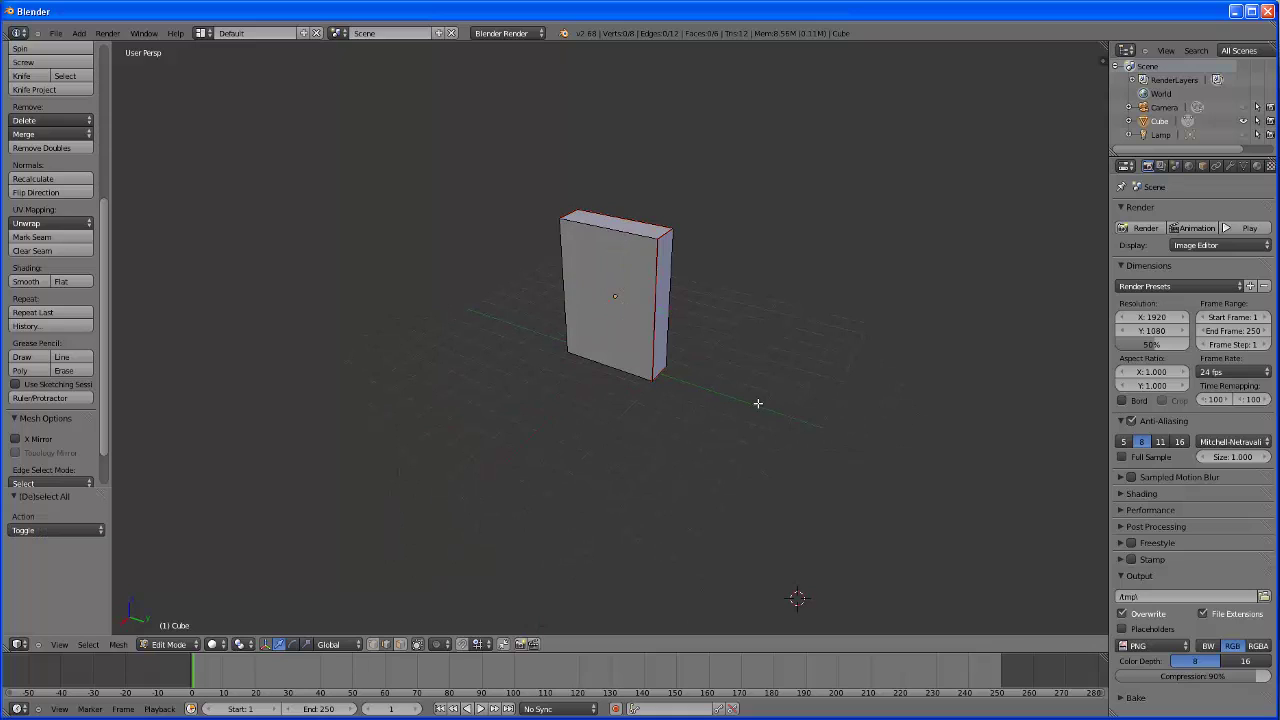
{"action": "key", "text": "a"}
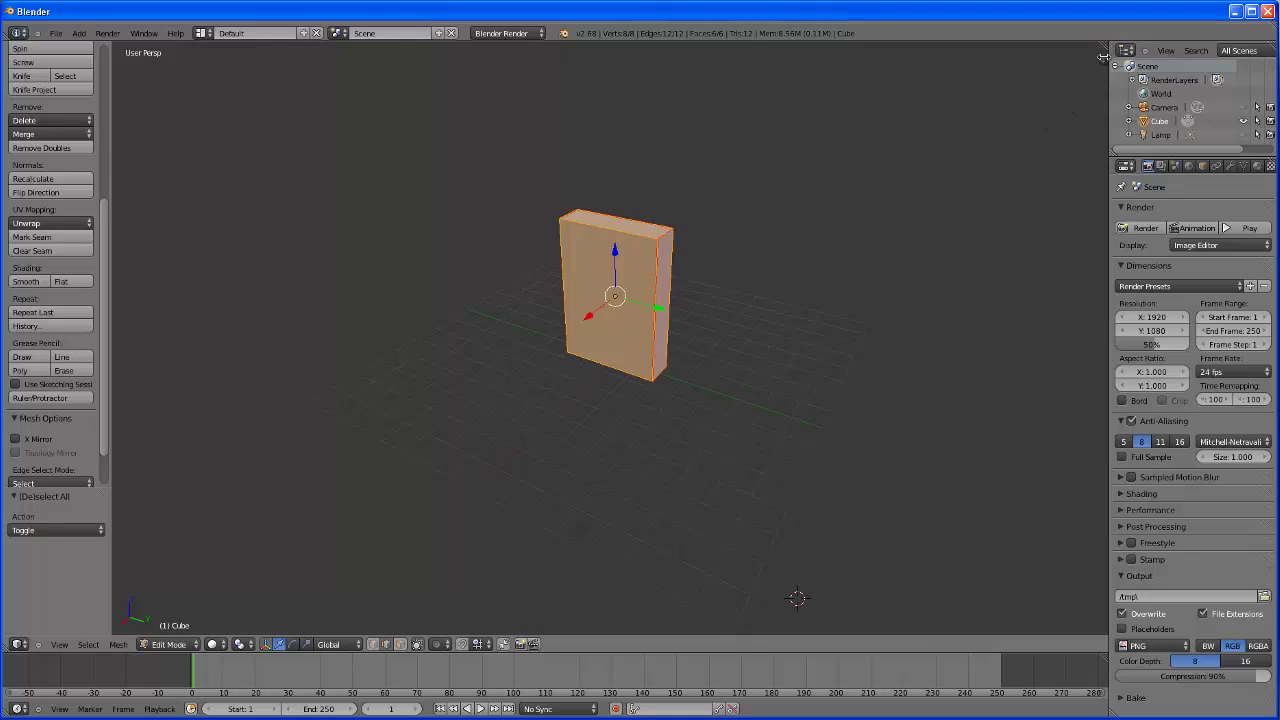
Split the view side by side, hide the tool shelf, and make the right area a UV/Image Editor.
{"action": "left_click_drag", "start_coordinate": [1107, 49], "coordinate": [550, 78]}
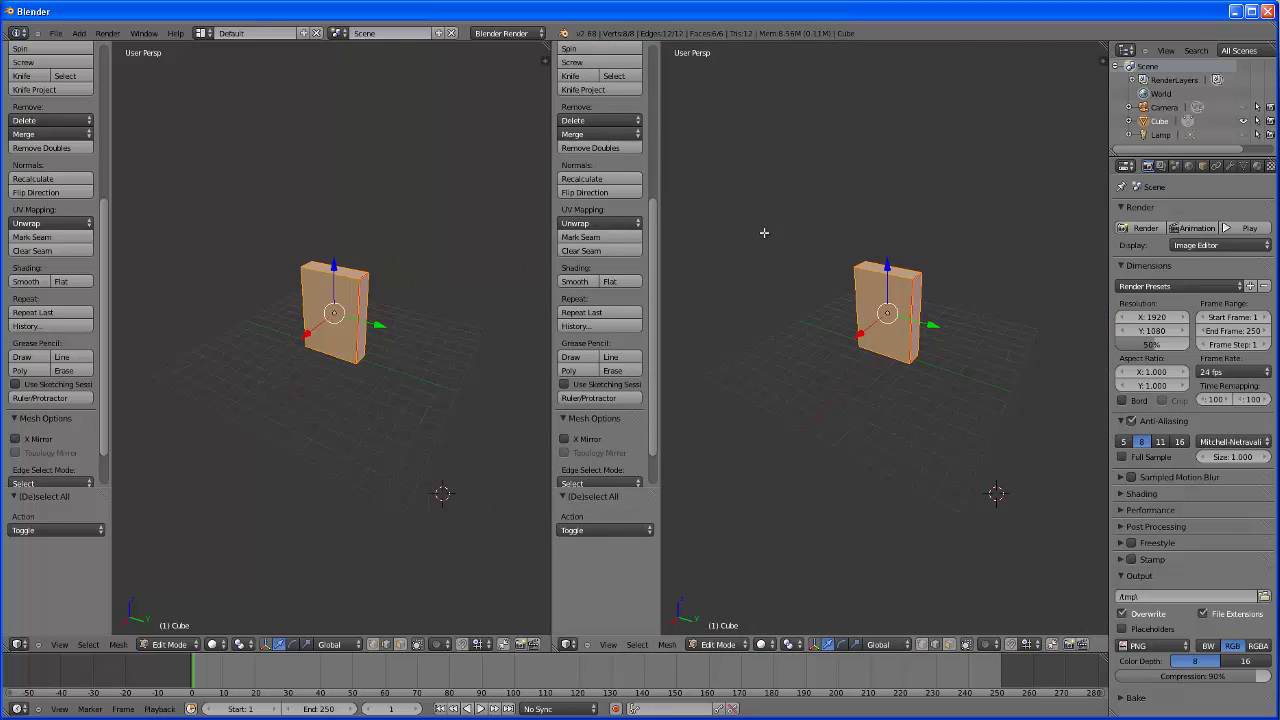
{"action": "key", "text": "t"}
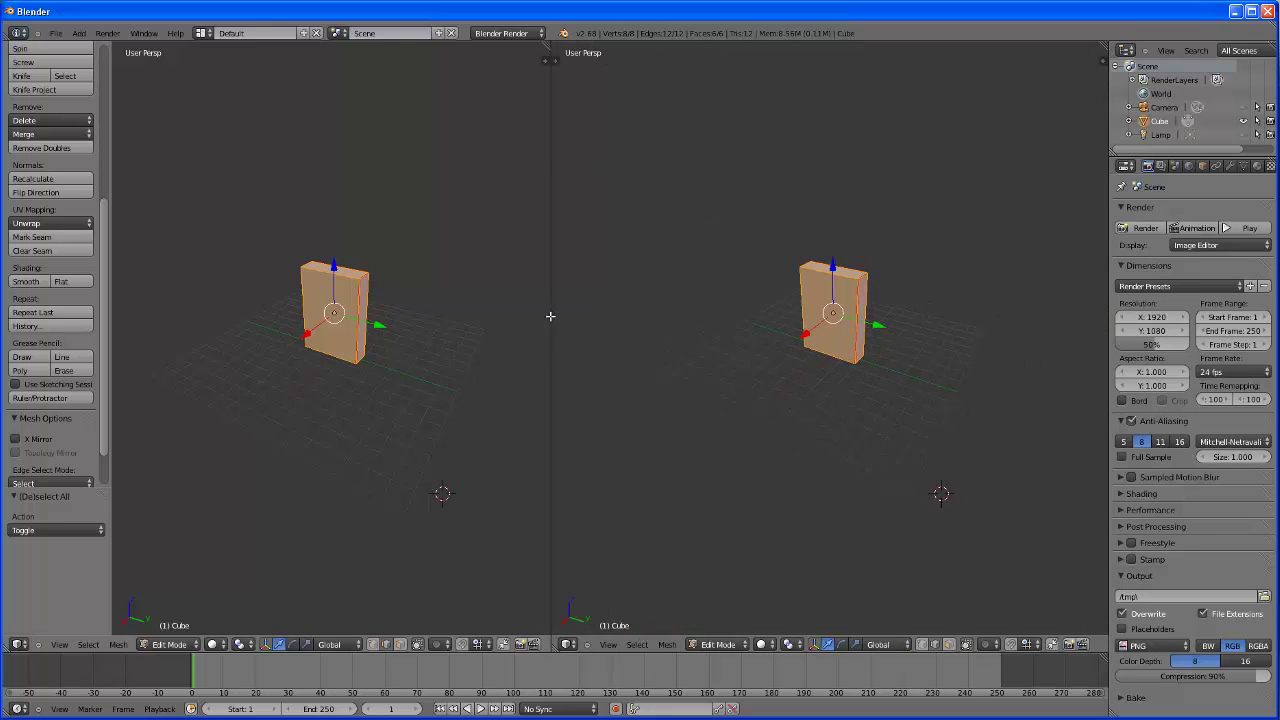
{"action": "left_click_drag", "start_coordinate": [550, 316], "coordinate": [587, 316]}
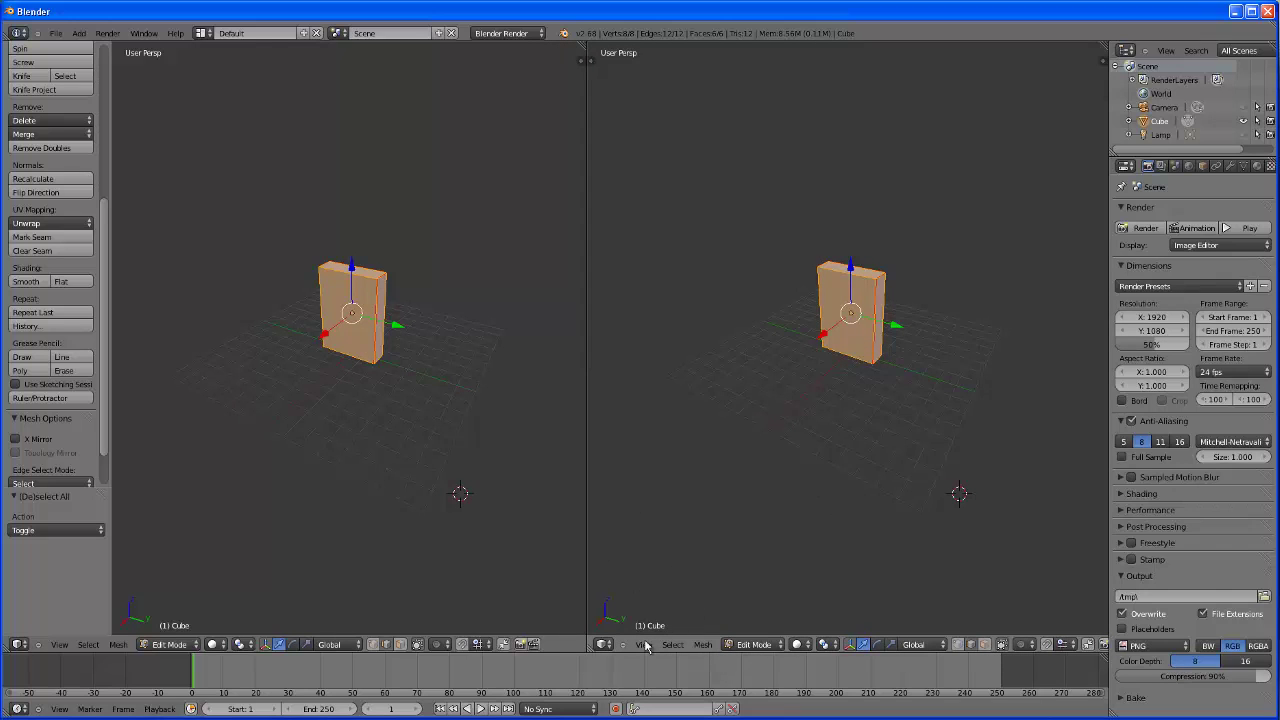
{"action": "left_click", "coordinate": [603, 644]}
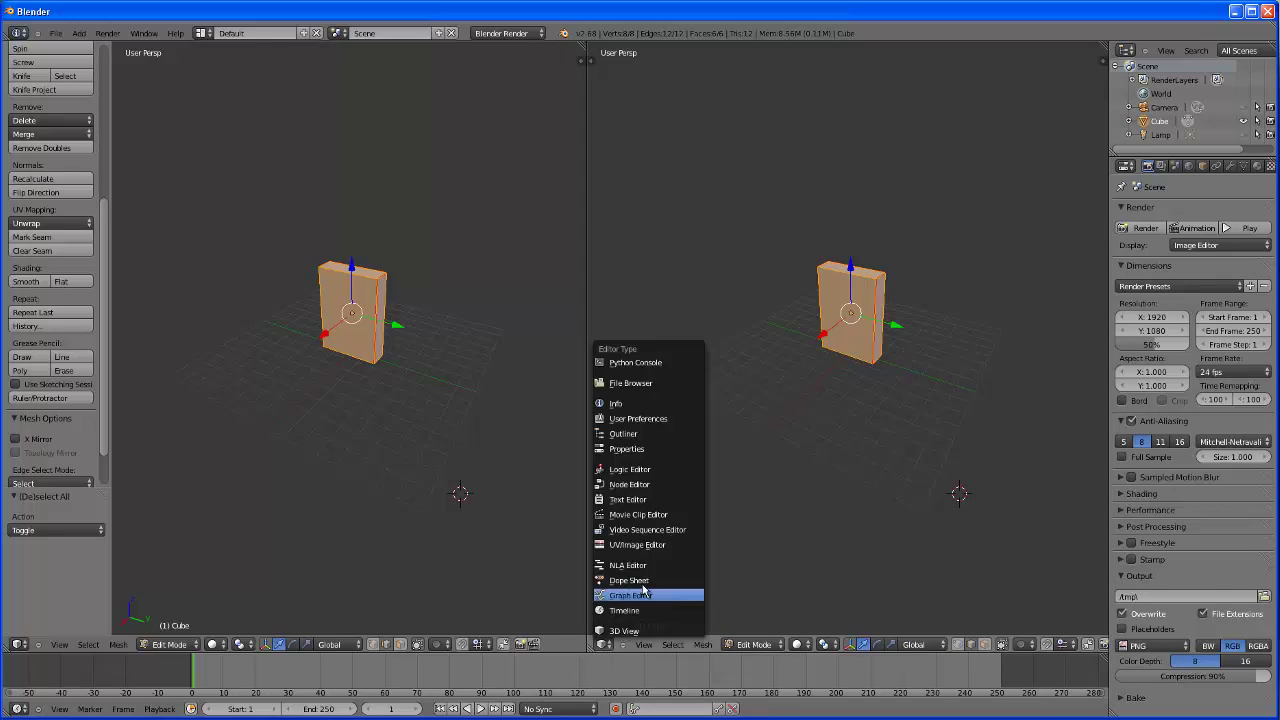
{"action": "left_click", "coordinate": [646, 545]}
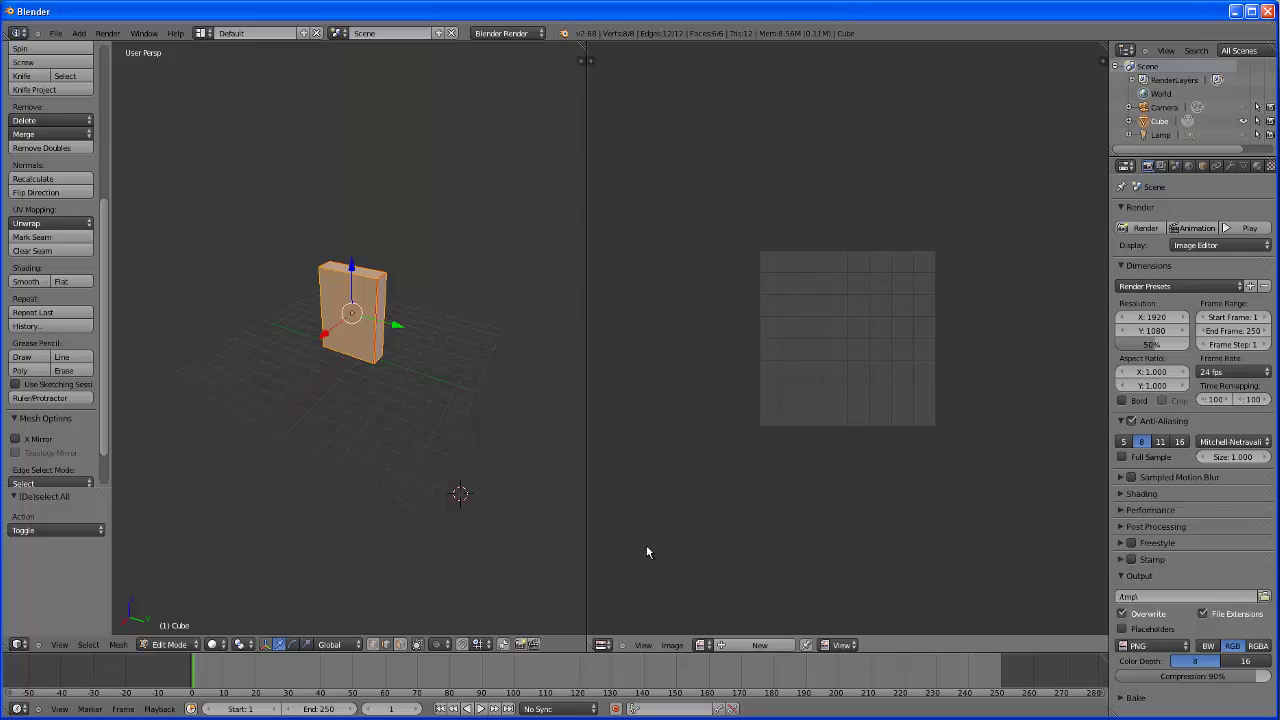
{"action": "scroll", "coordinate": [840, 366], "scroll_direction": "up", "scroll_amount": 4}
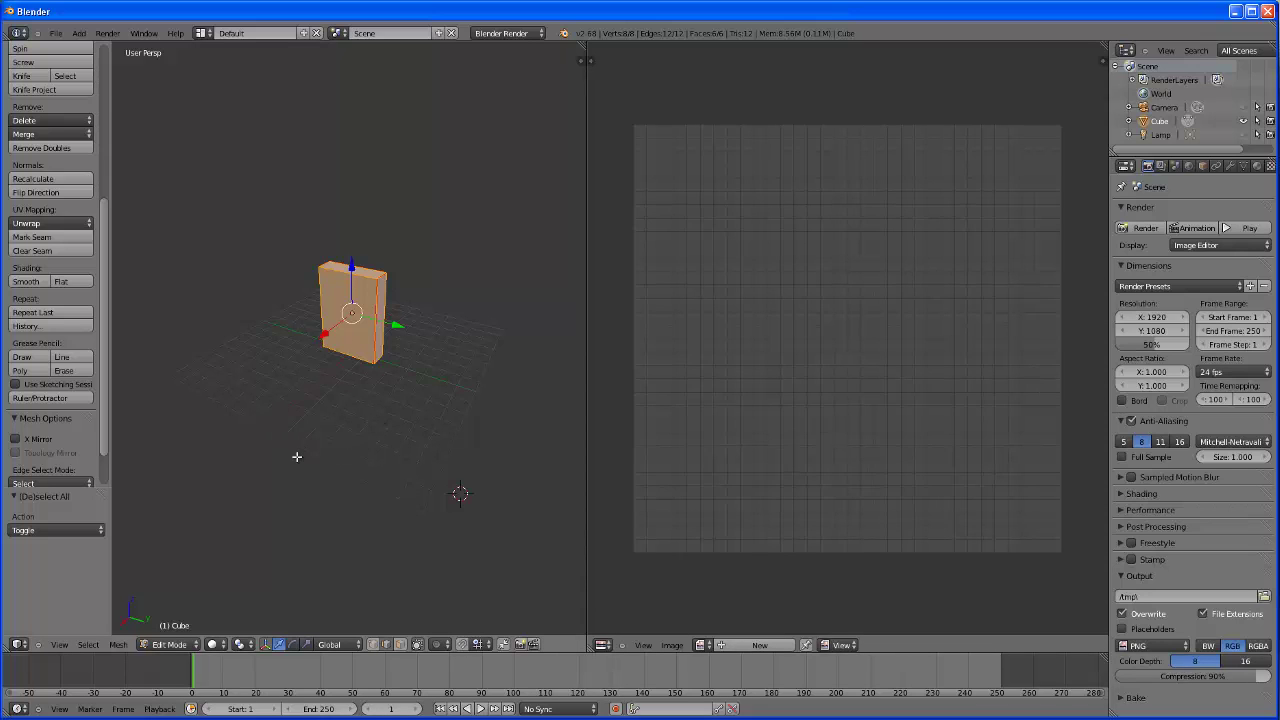
Unwrap the box's UVs, return to Object Mode and apply the object's scale.
{"action": "key", "text": "u"}
{"action": "left_click", "coordinate": [231, 457]}
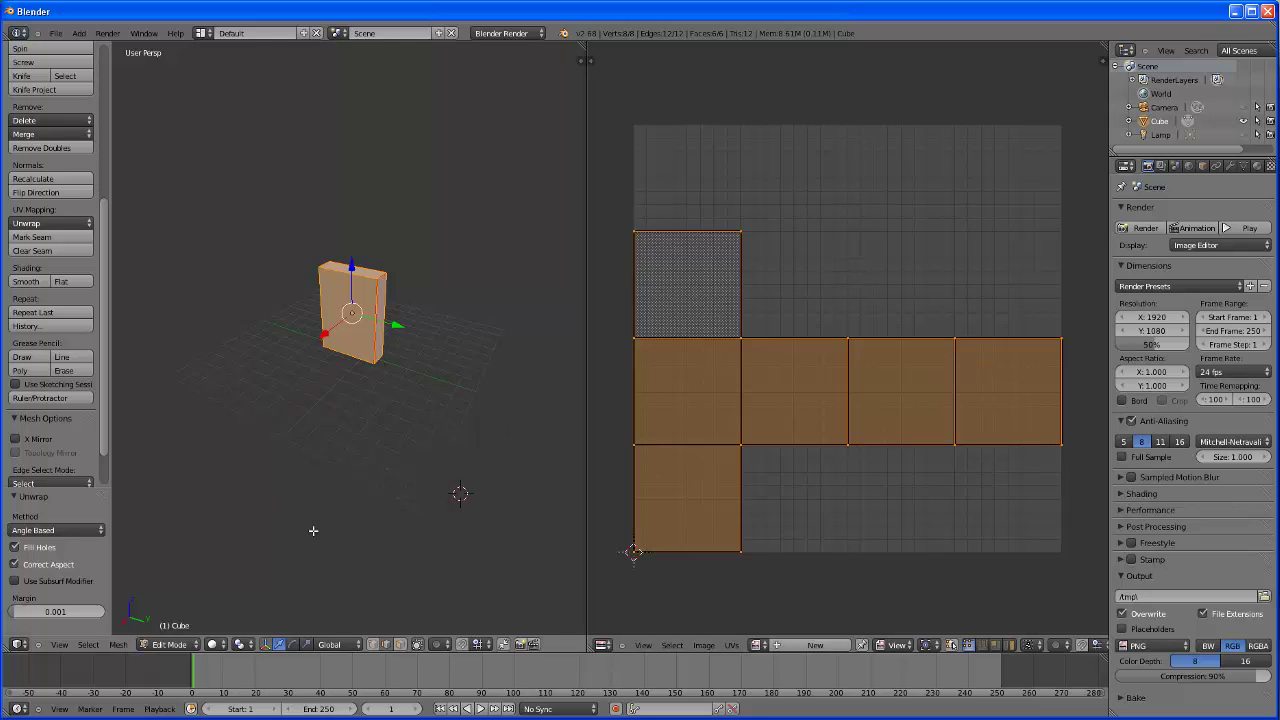
{"action": "left_click", "coordinate": [185, 645]}
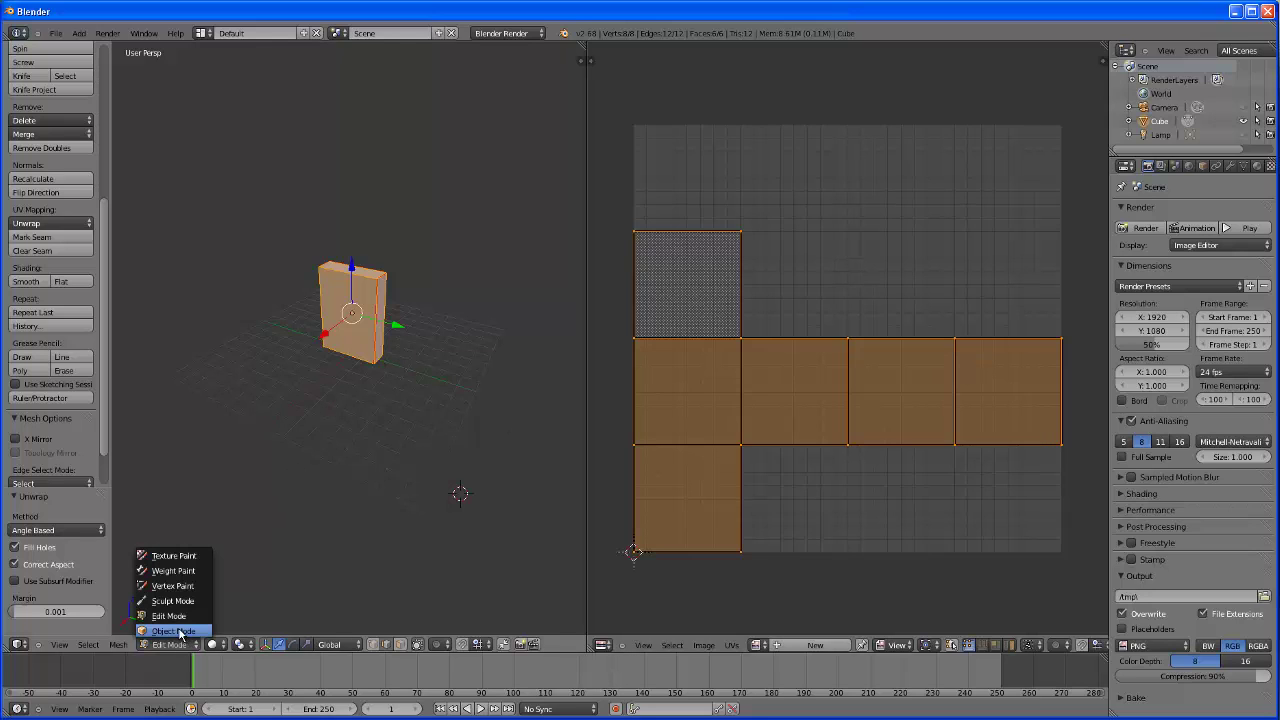
{"action": "left_click", "coordinate": [176, 631]}
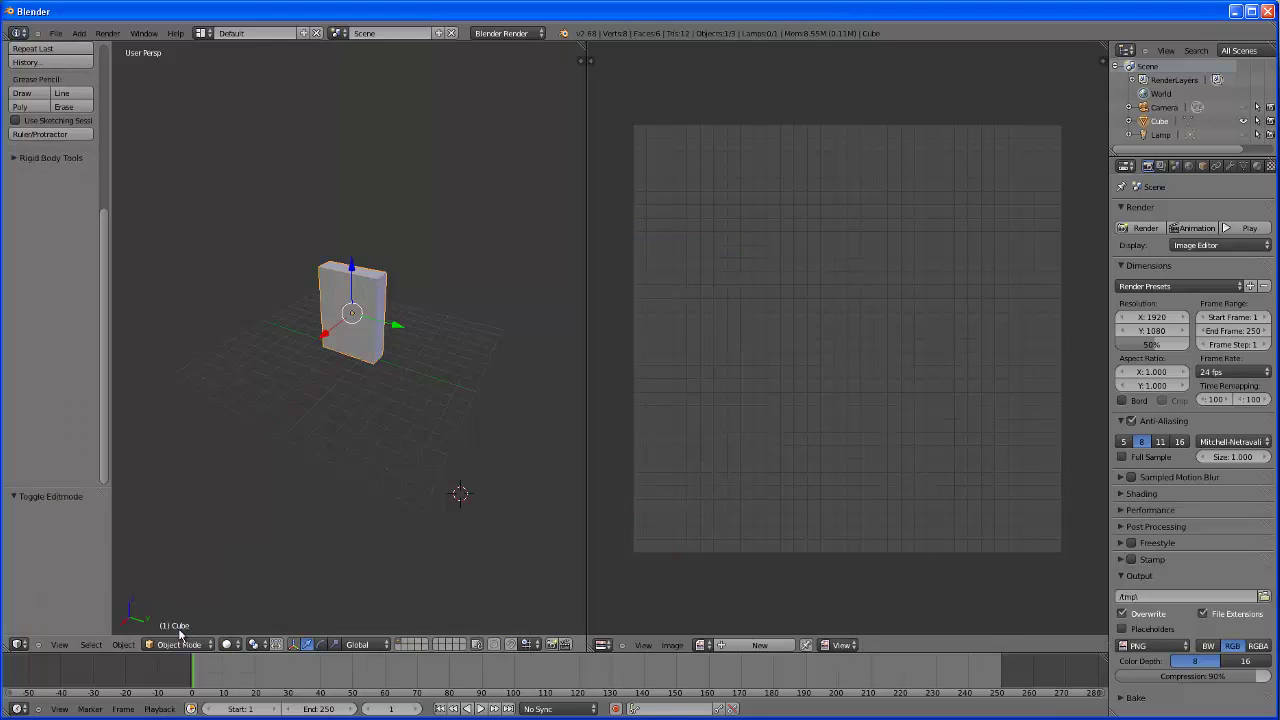
{"action": "left_click", "coordinate": [124, 645]}
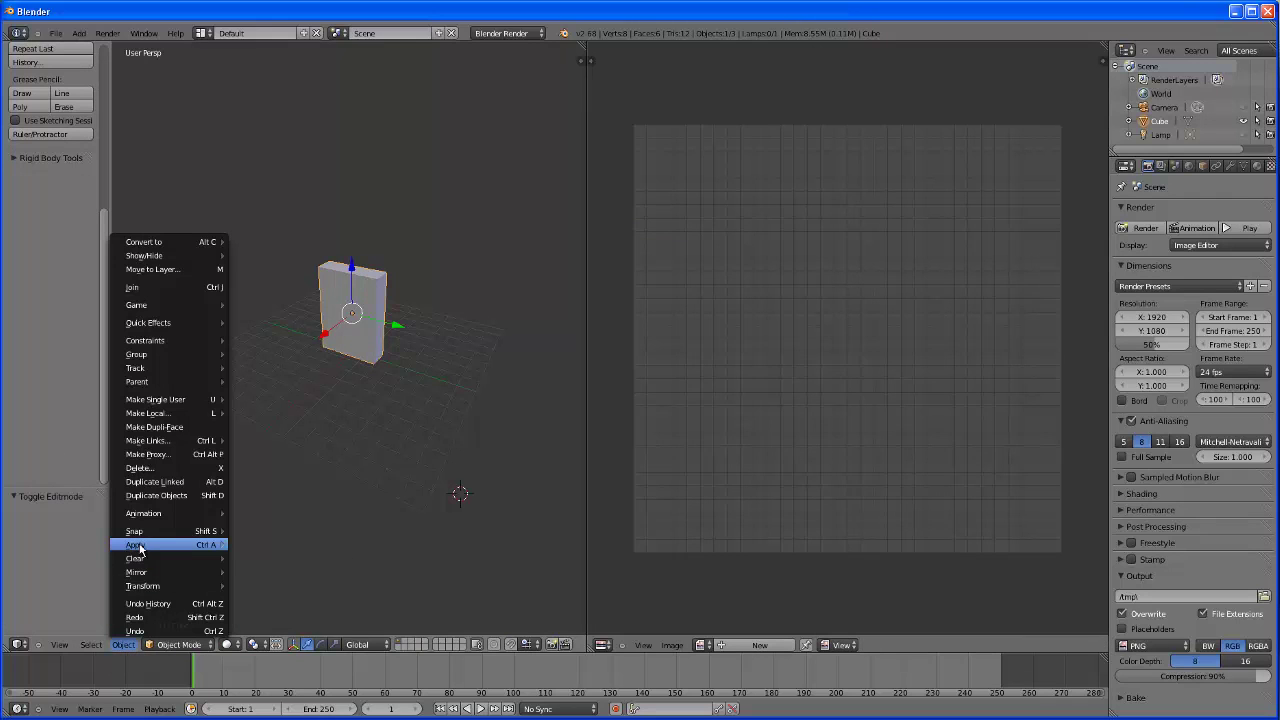
{"action": "mouse_move", "coordinate": [150, 544]}
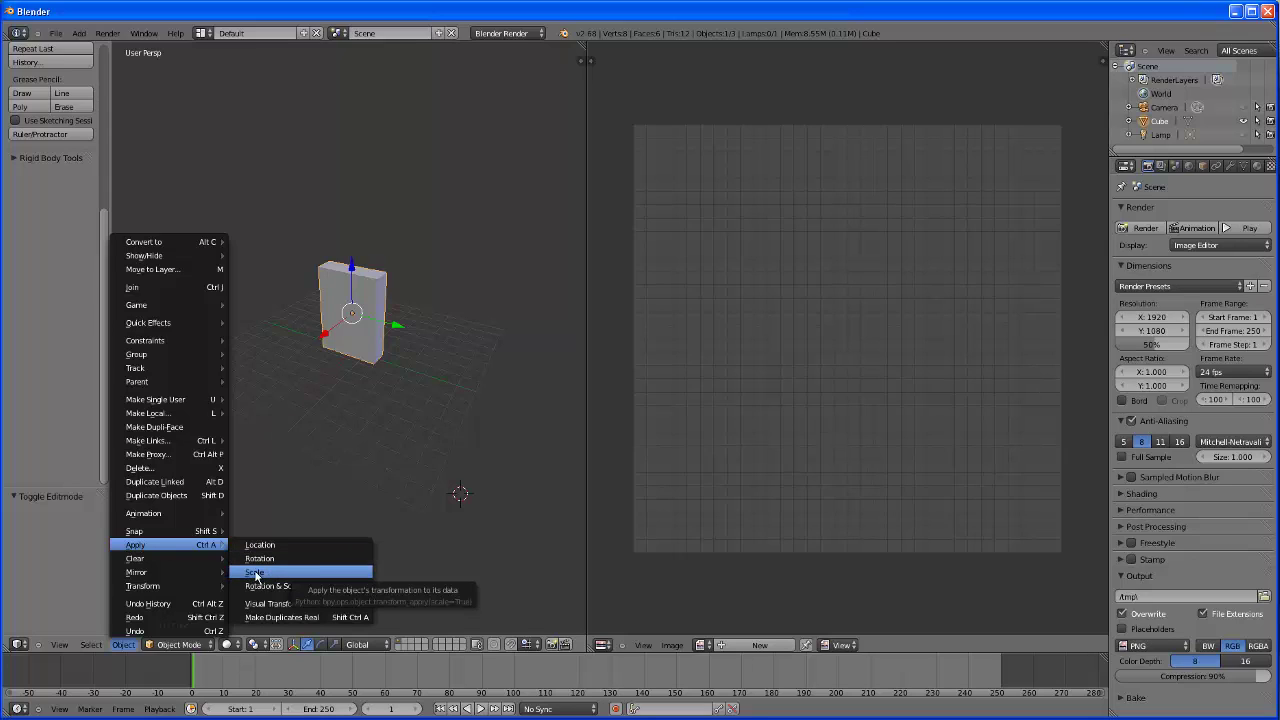
{"action": "left_click", "coordinate": [256, 574]}
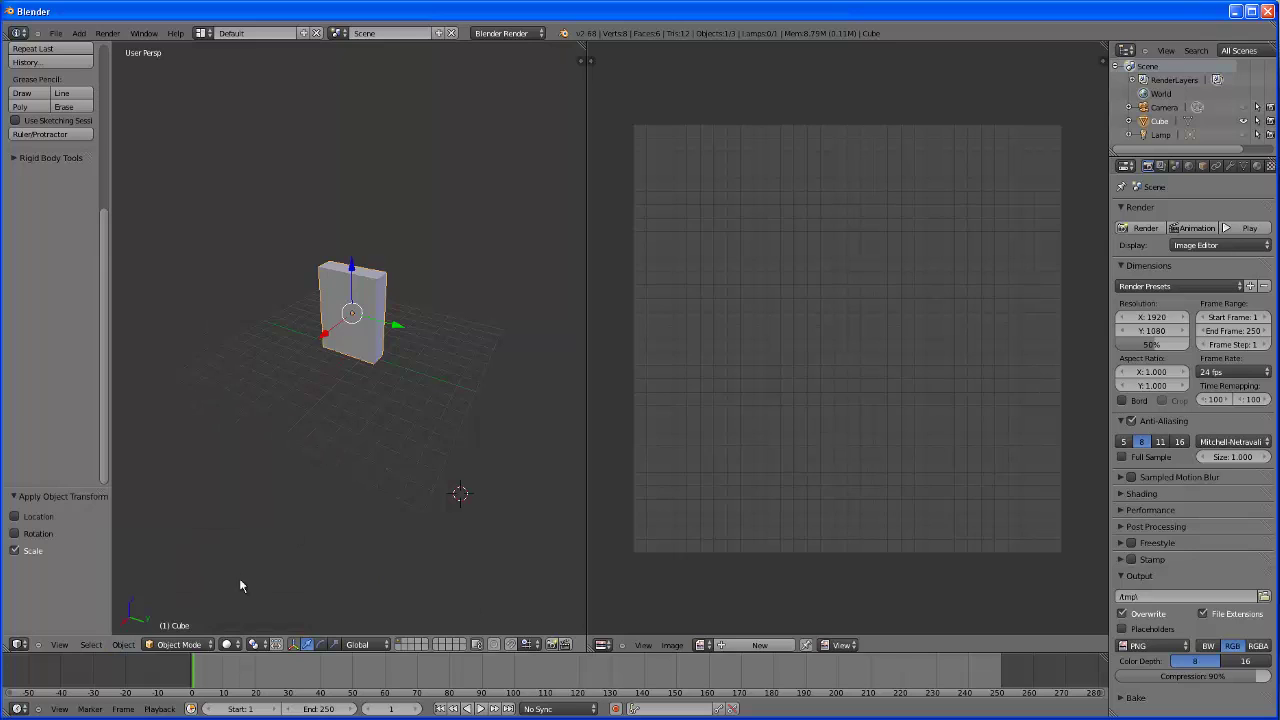
Back in Edit Mode, reset the box's UVs and unwrap it again.
{"action": "left_click", "coordinate": [198, 645]}
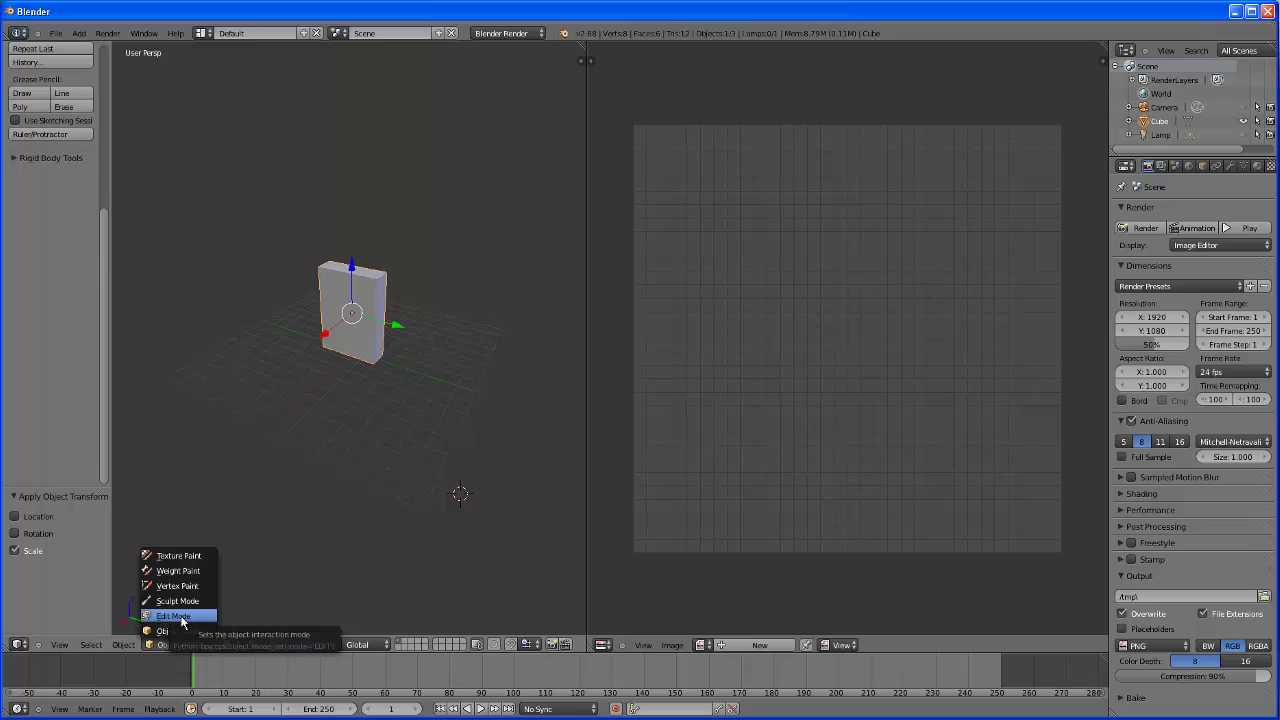
{"action": "left_click", "coordinate": [175, 616]}
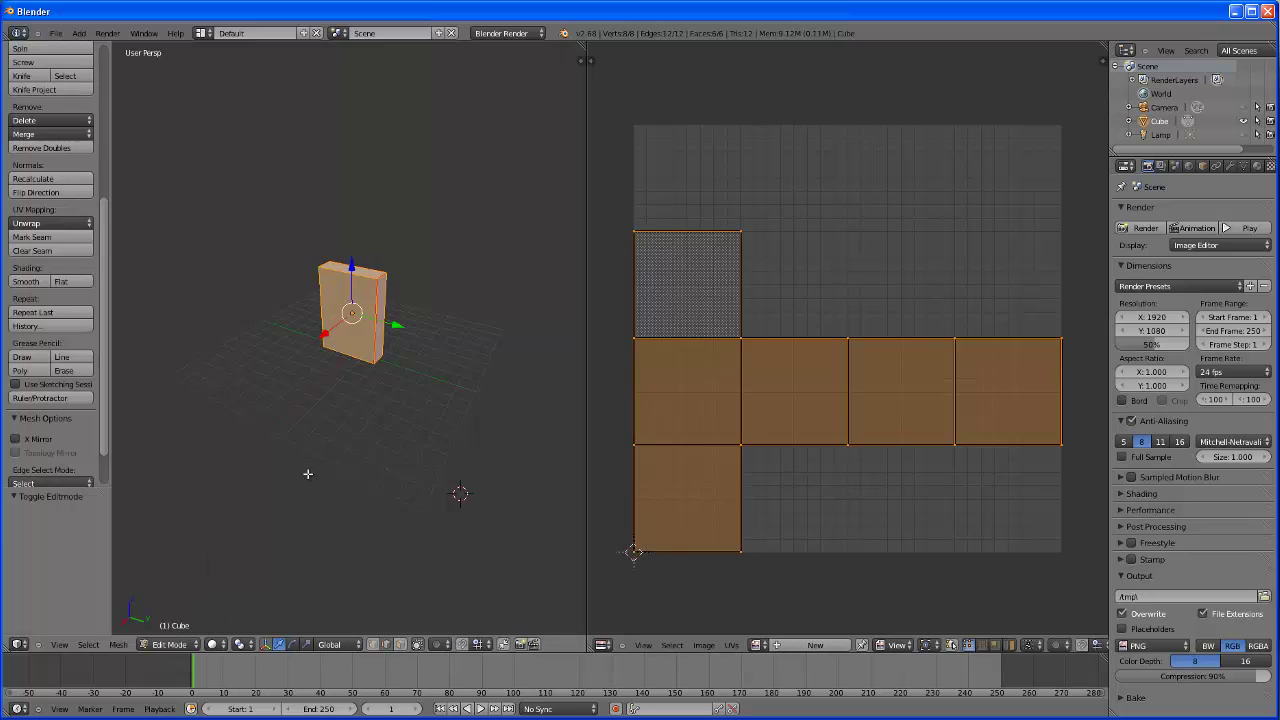
{"action": "key", "text": "u"}
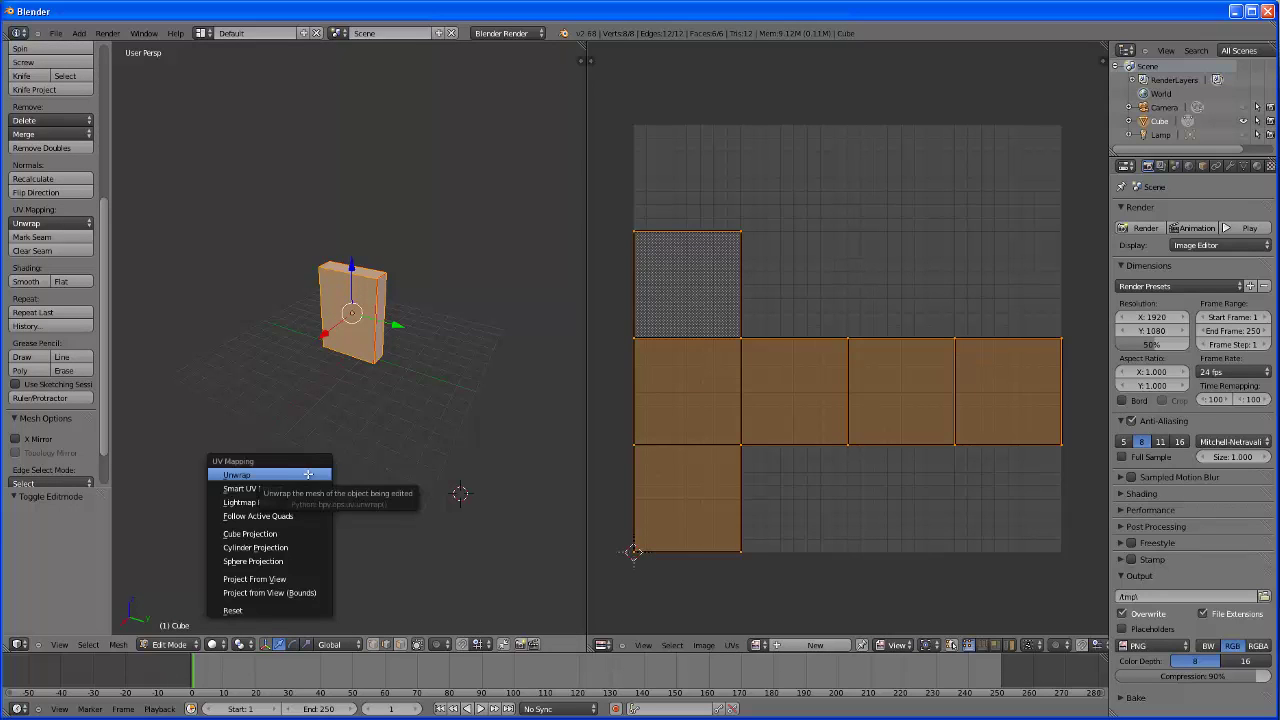
{"action": "left_click", "coordinate": [235, 611]}
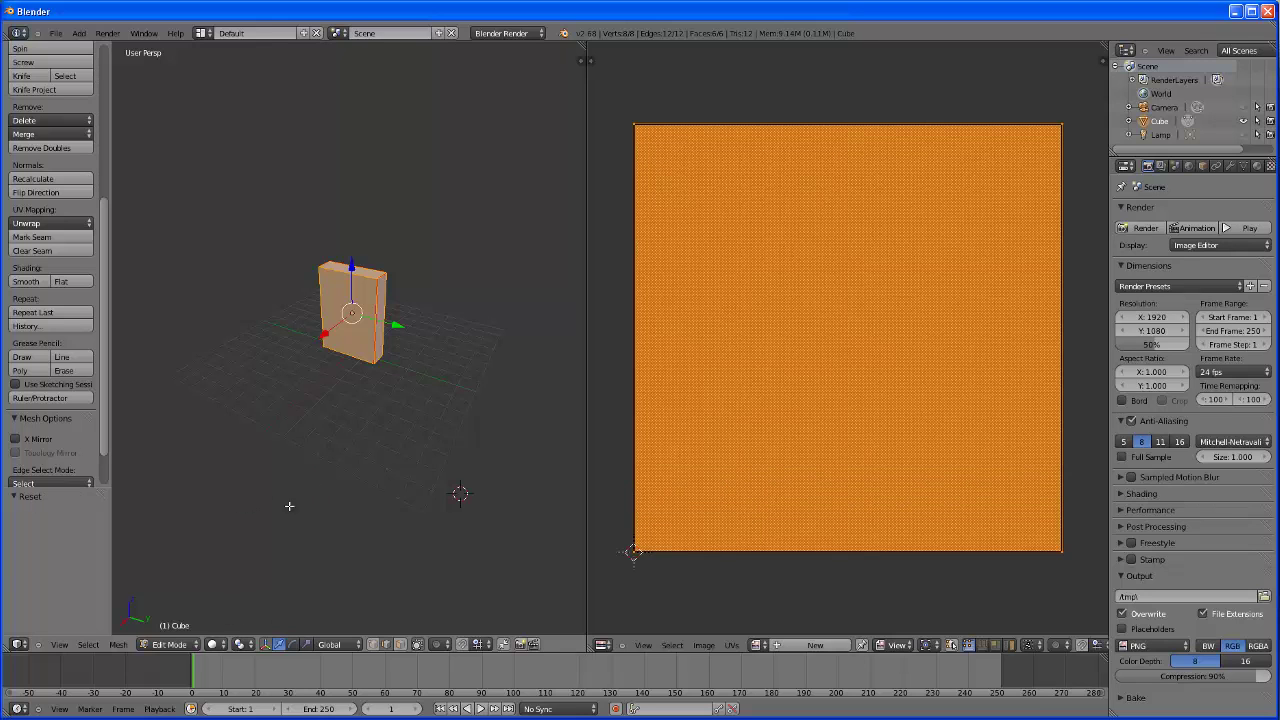
{"action": "key", "text": "u"}
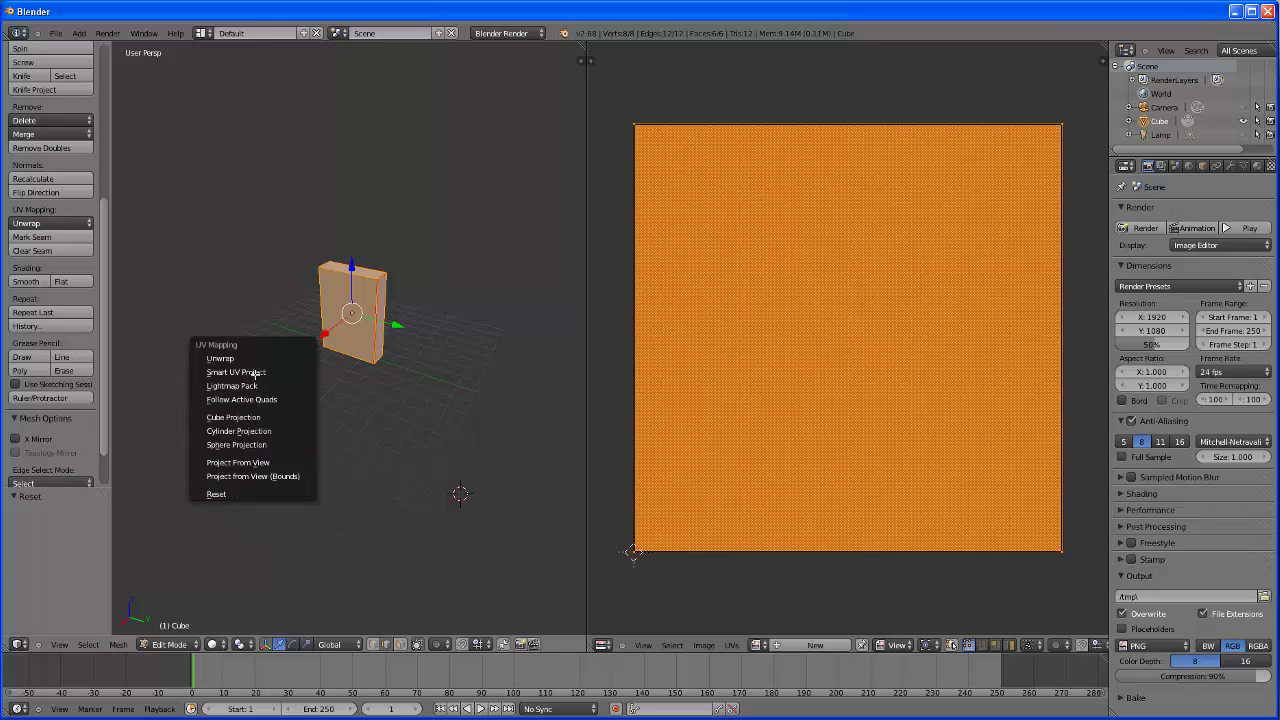
{"action": "left_click", "coordinate": [229, 359]}
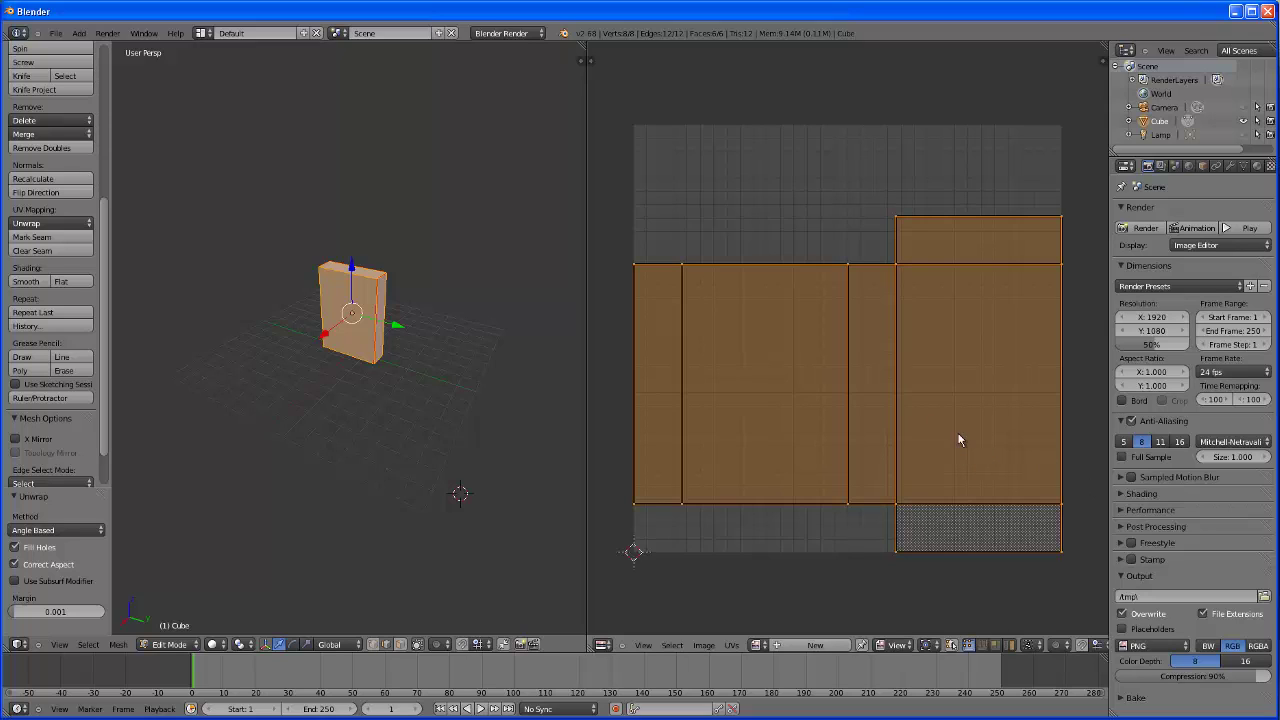
{"action": "left_click", "coordinate": [733, 645]}
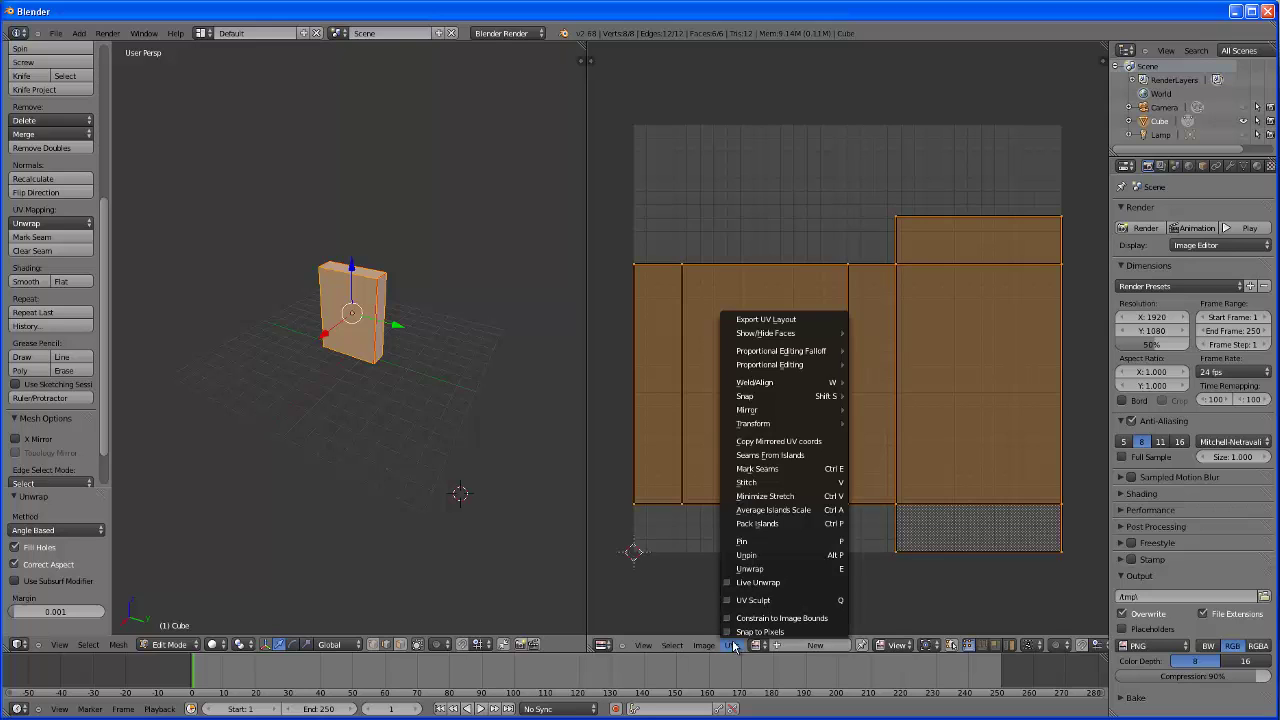
{"action": "left_click", "coordinate": [769, 319]}
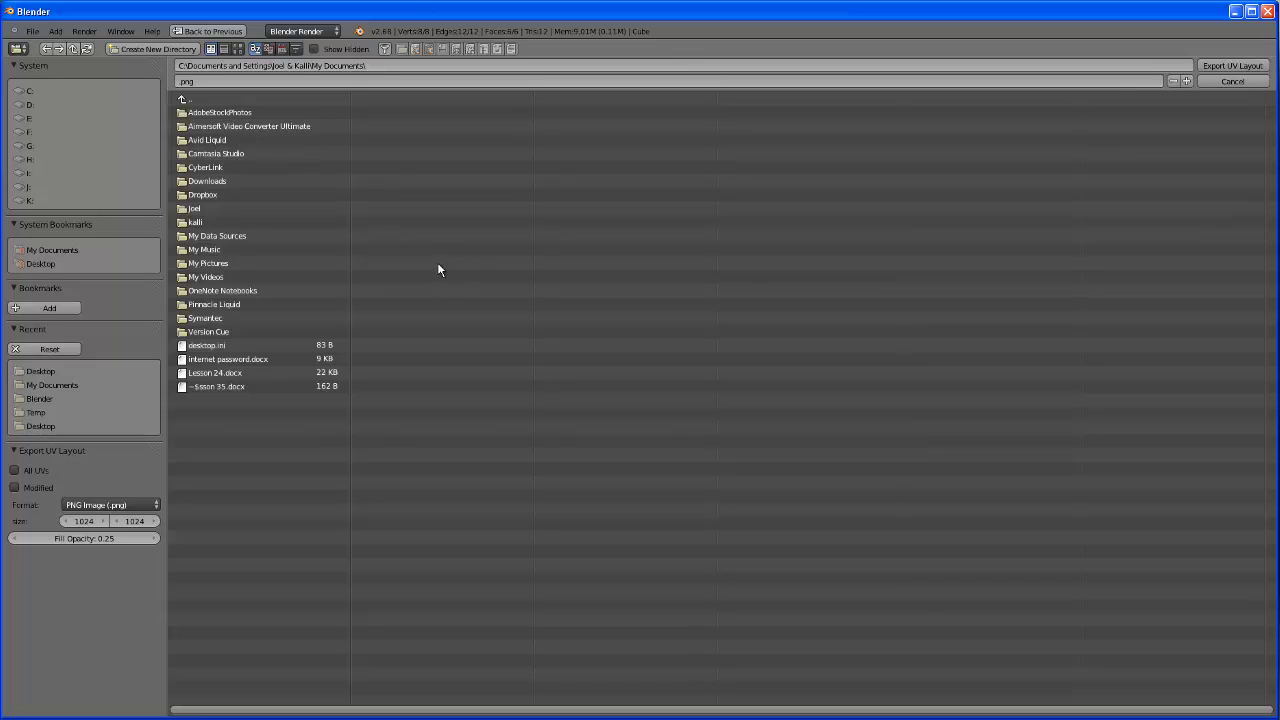
{"action": "left_click", "coordinate": [1233, 83]}
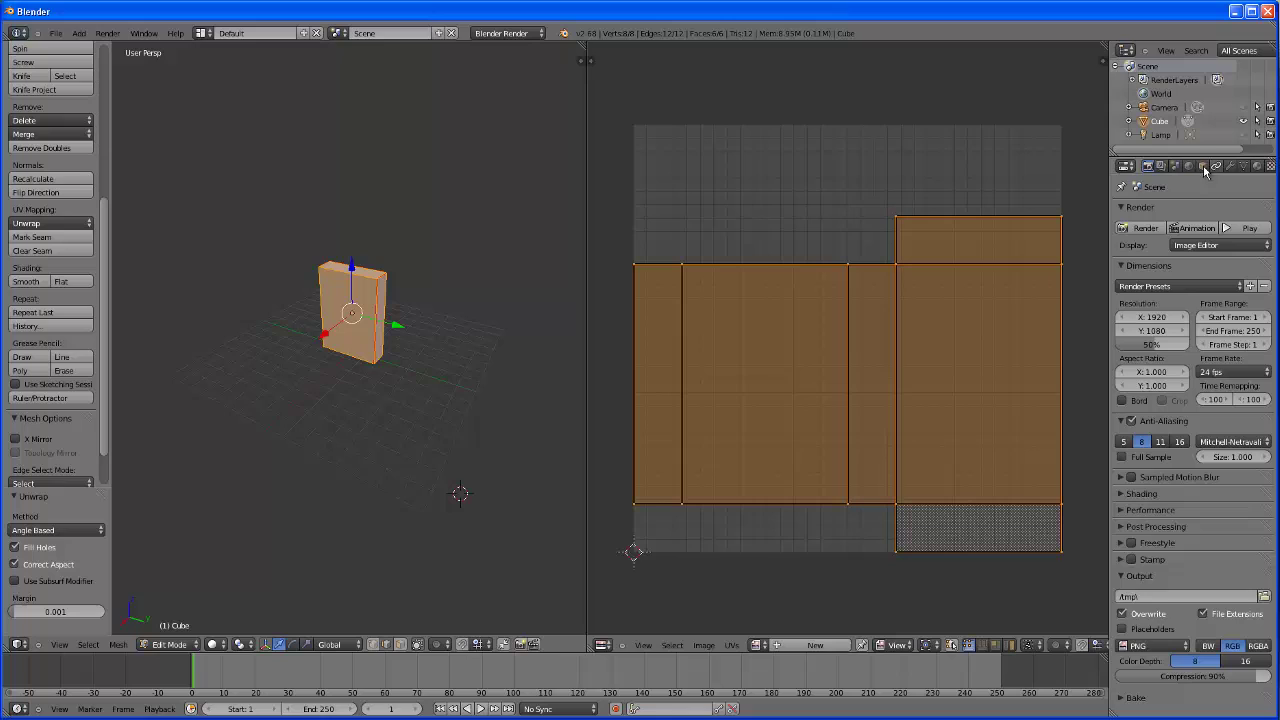
Replace the Tex texture with a new Image or Movie texture and browse for its image.
{"action": "scroll", "coordinate": [1222, 170], "scroll_direction": "down", "scroll_amount": 2}
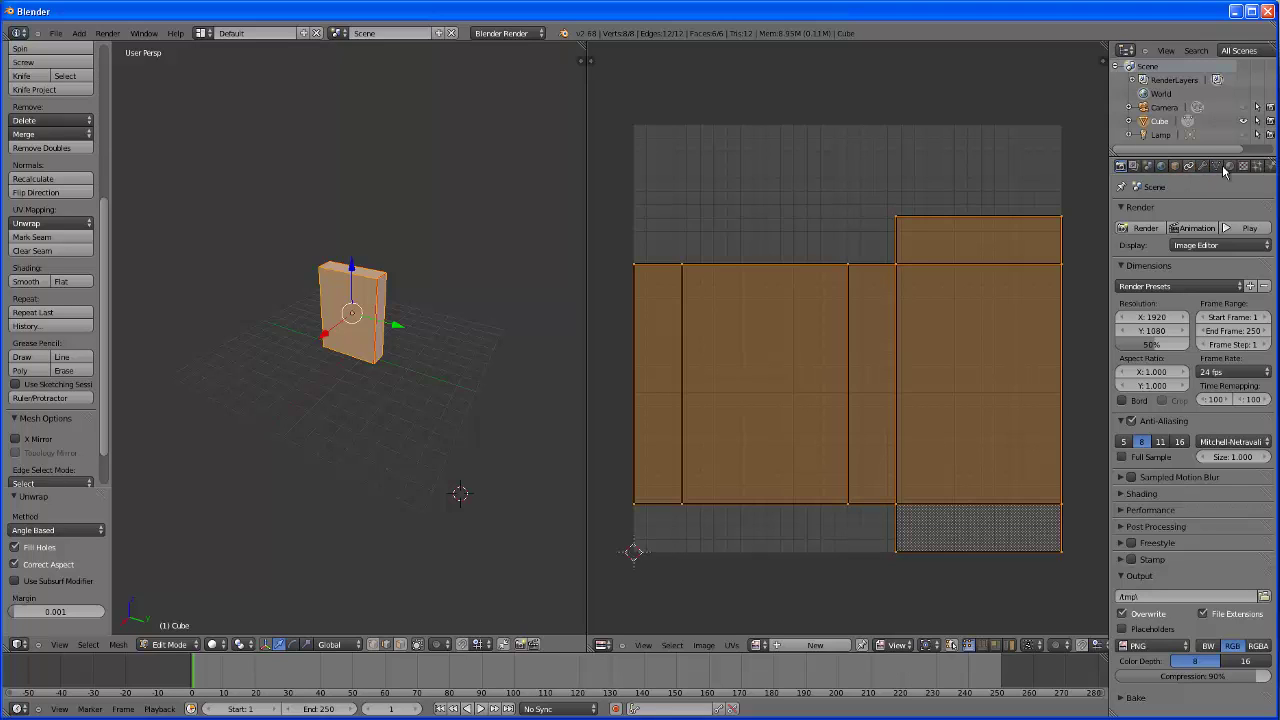
{"action": "scroll", "coordinate": [1222, 170], "scroll_direction": "down", "scroll_amount": 2}
{"action": "scroll", "coordinate": [1222, 170], "scroll_direction": "up", "scroll_amount": 2}
{"action": "scroll", "coordinate": [1222, 170], "scroll_direction": "down", "scroll_amount": 1}
{"action": "scroll", "coordinate": [1222, 170], "scroll_direction": "down", "scroll_amount": 1}
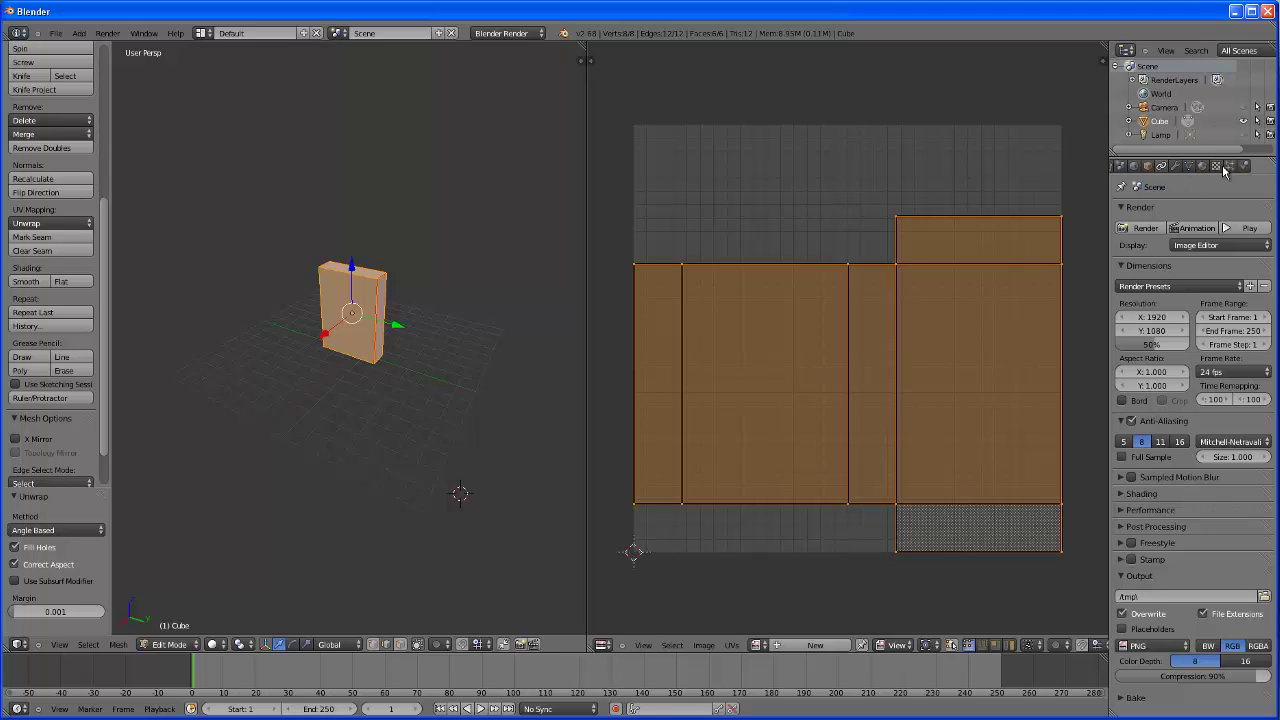
{"action": "scroll", "coordinate": [1222, 170], "scroll_direction": "down", "scroll_amount": 1}
{"action": "scroll", "coordinate": [1222, 170], "scroll_direction": "up", "scroll_amount": 1}
{"action": "left_click", "coordinate": [1216, 167]}
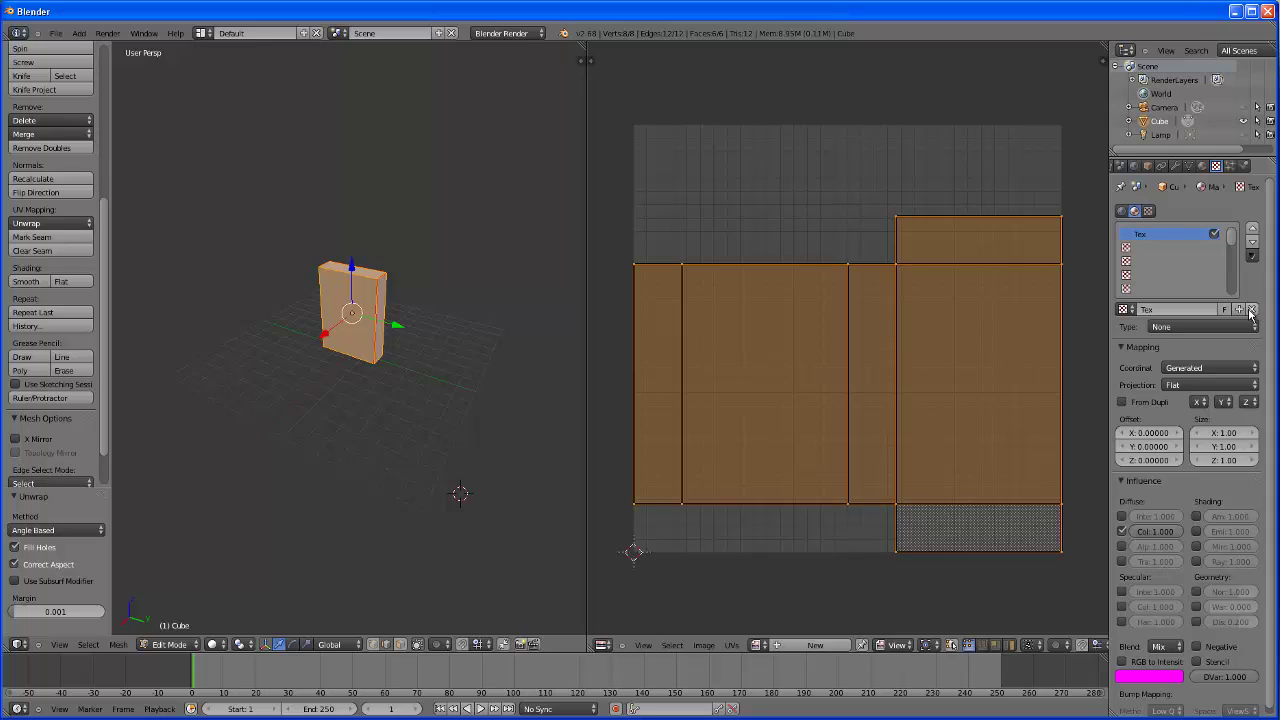
{"action": "left_click", "coordinate": [1252, 312]}
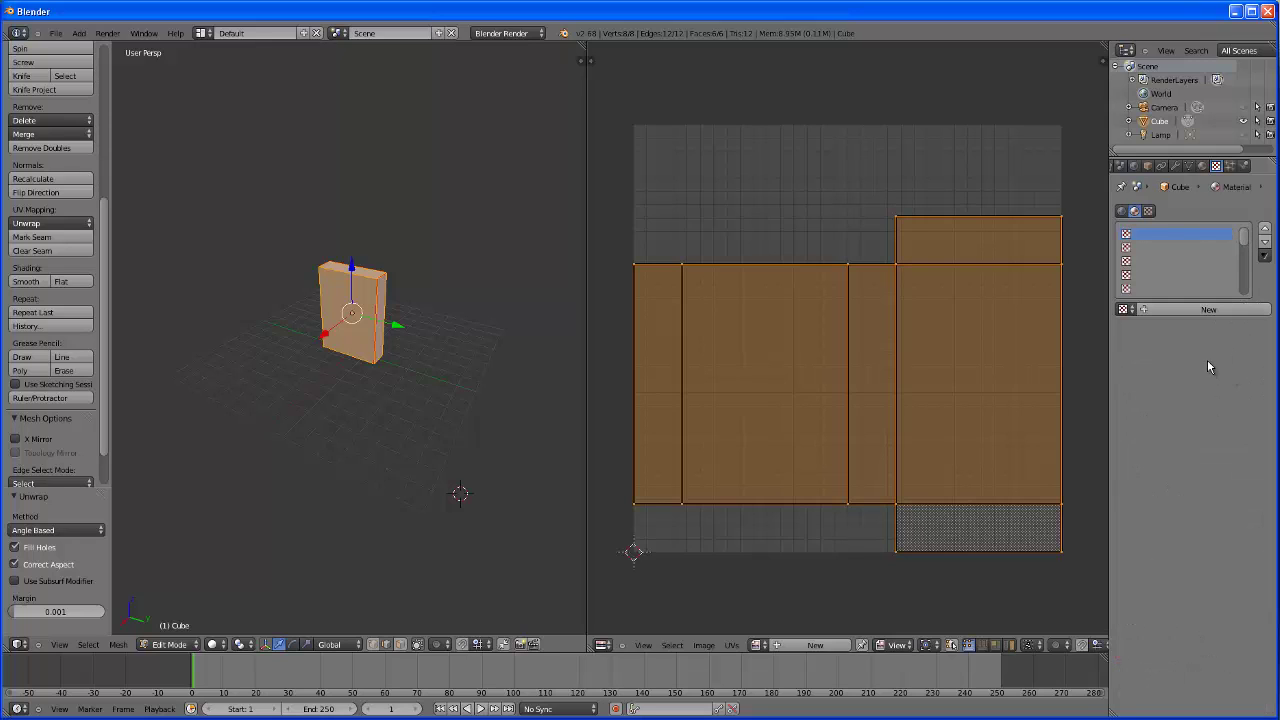
{"action": "left_click", "coordinate": [1185, 307]}
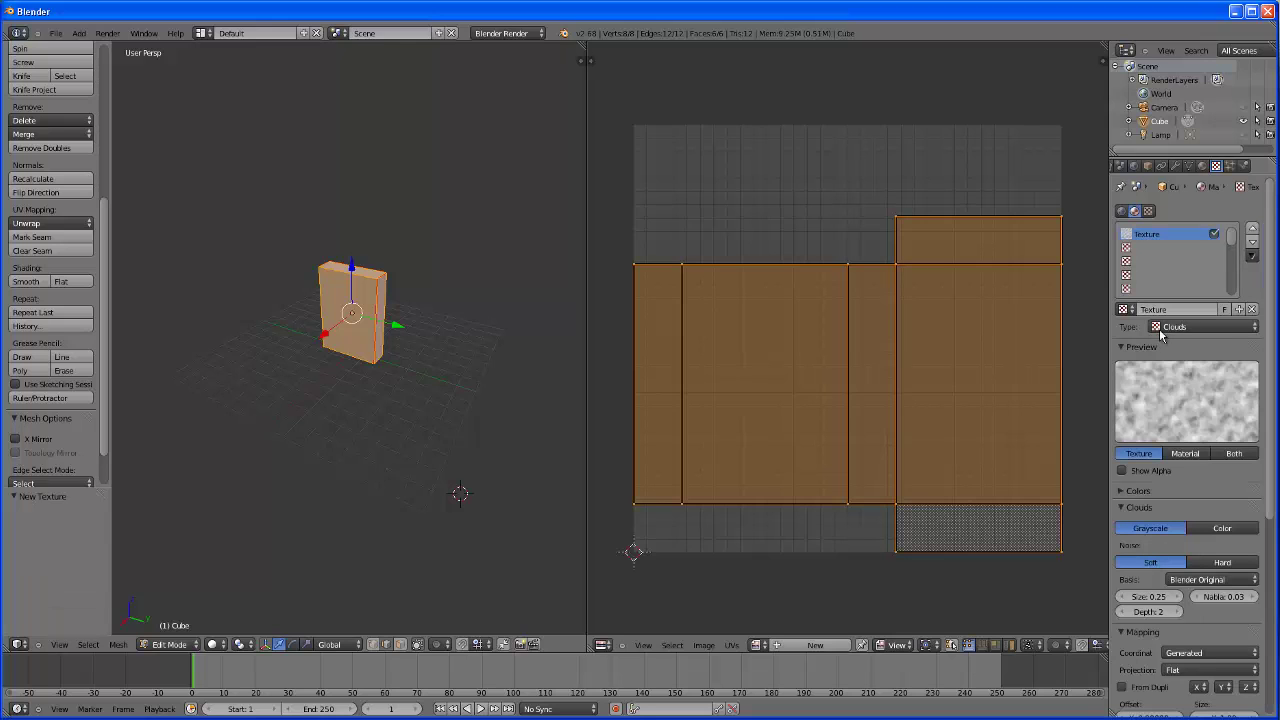
{"action": "left_click", "coordinate": [1207, 327]}
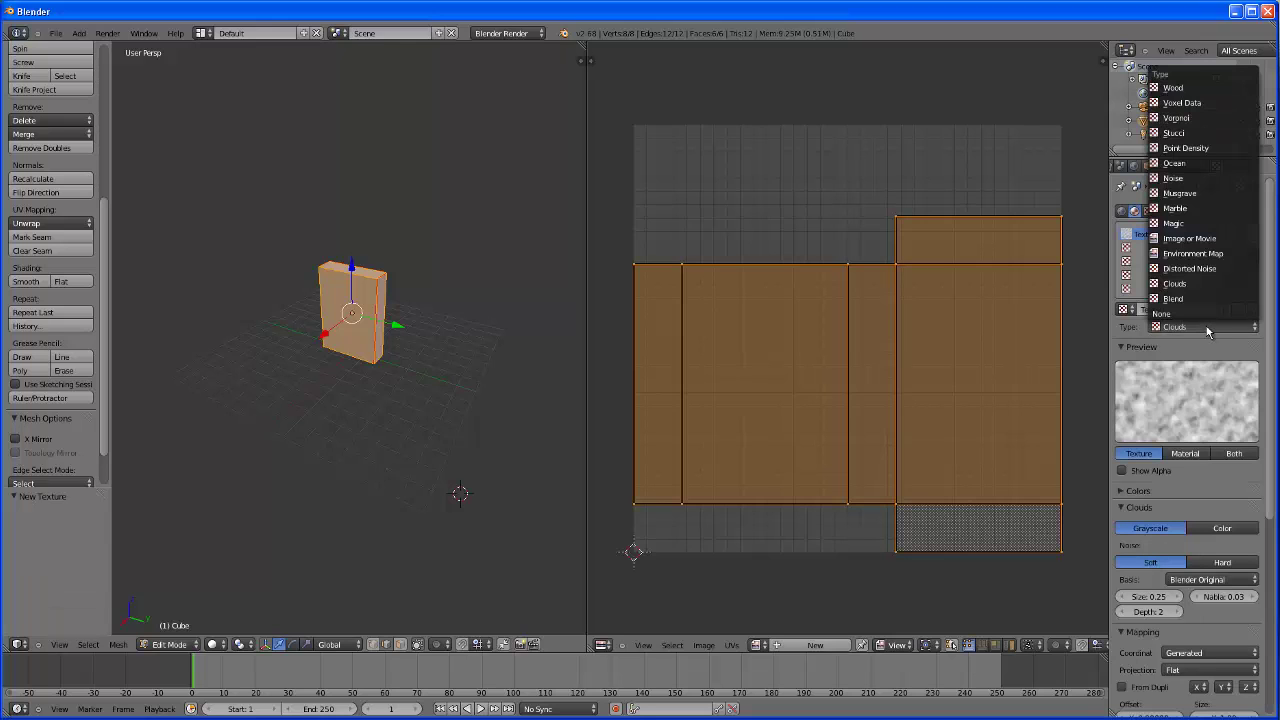
{"action": "left_click", "coordinate": [1185, 240]}
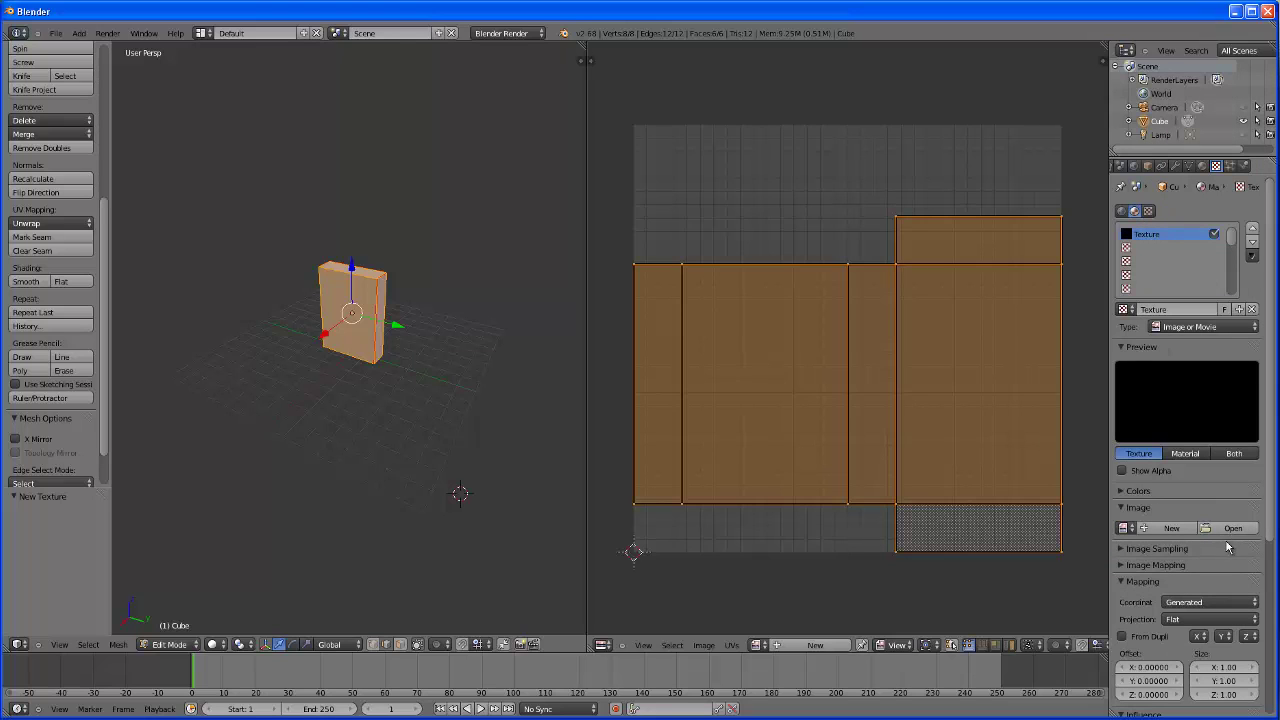
{"action": "left_click", "coordinate": [1233, 528]}
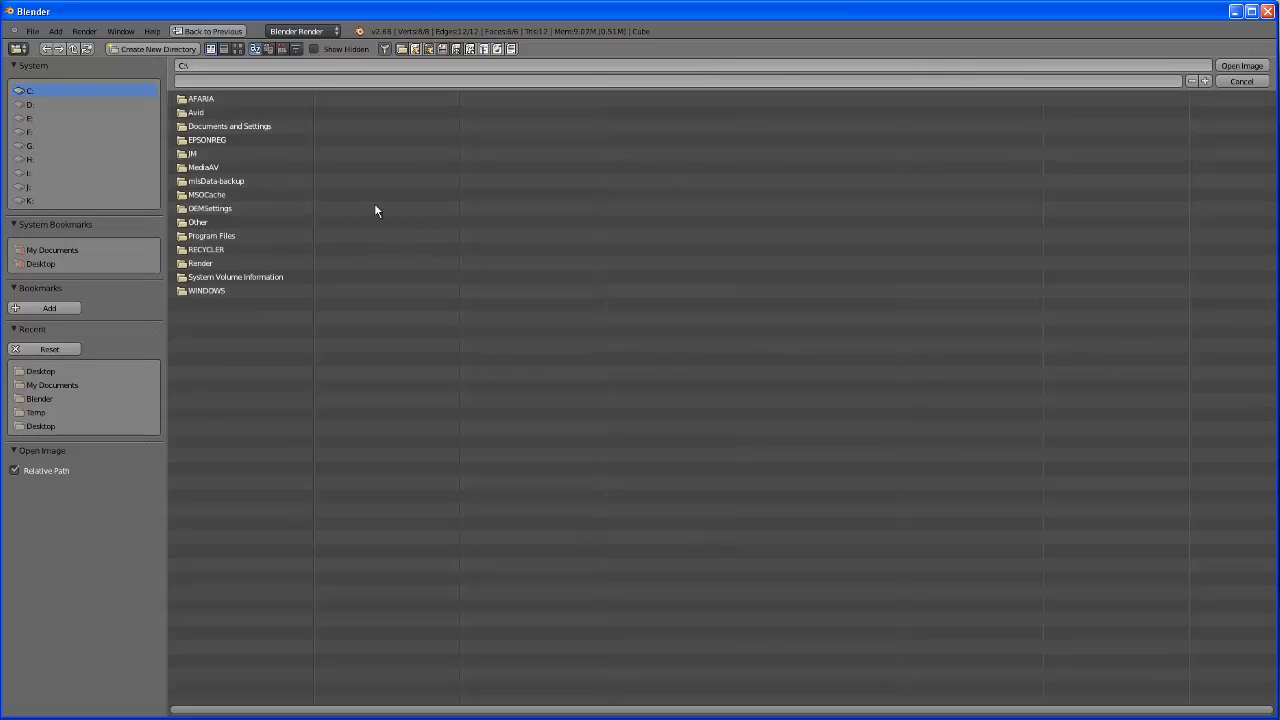
Load cereal layout copy.png from the Desktop as the texture image.
{"action": "left_click", "coordinate": [229, 122]}
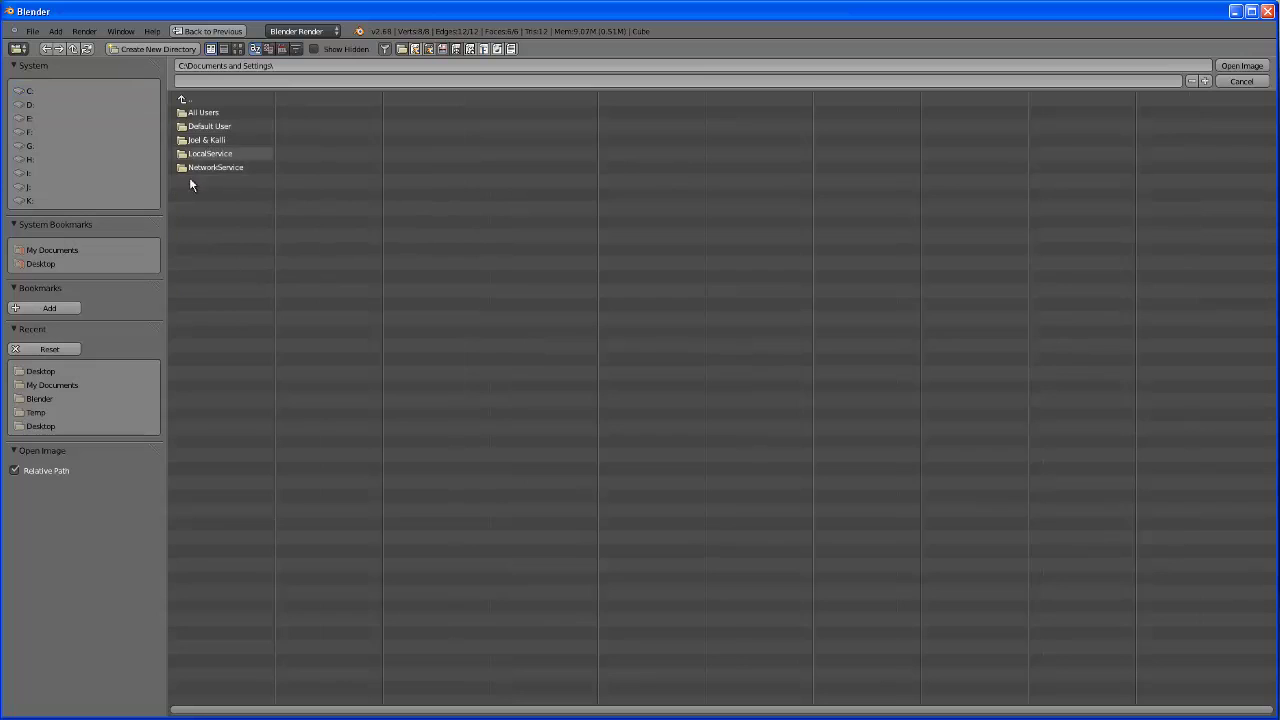
{"action": "left_click", "coordinate": [42, 264]}
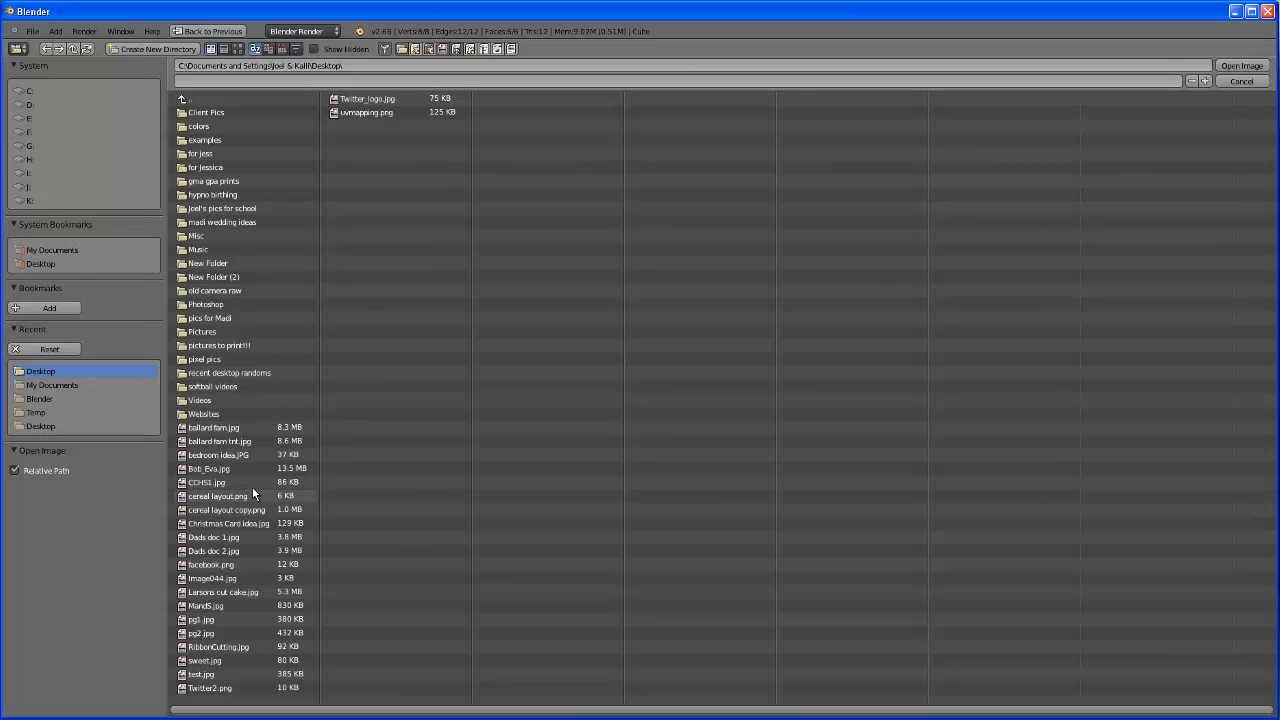
{"action": "double_click", "coordinate": [229, 511]}
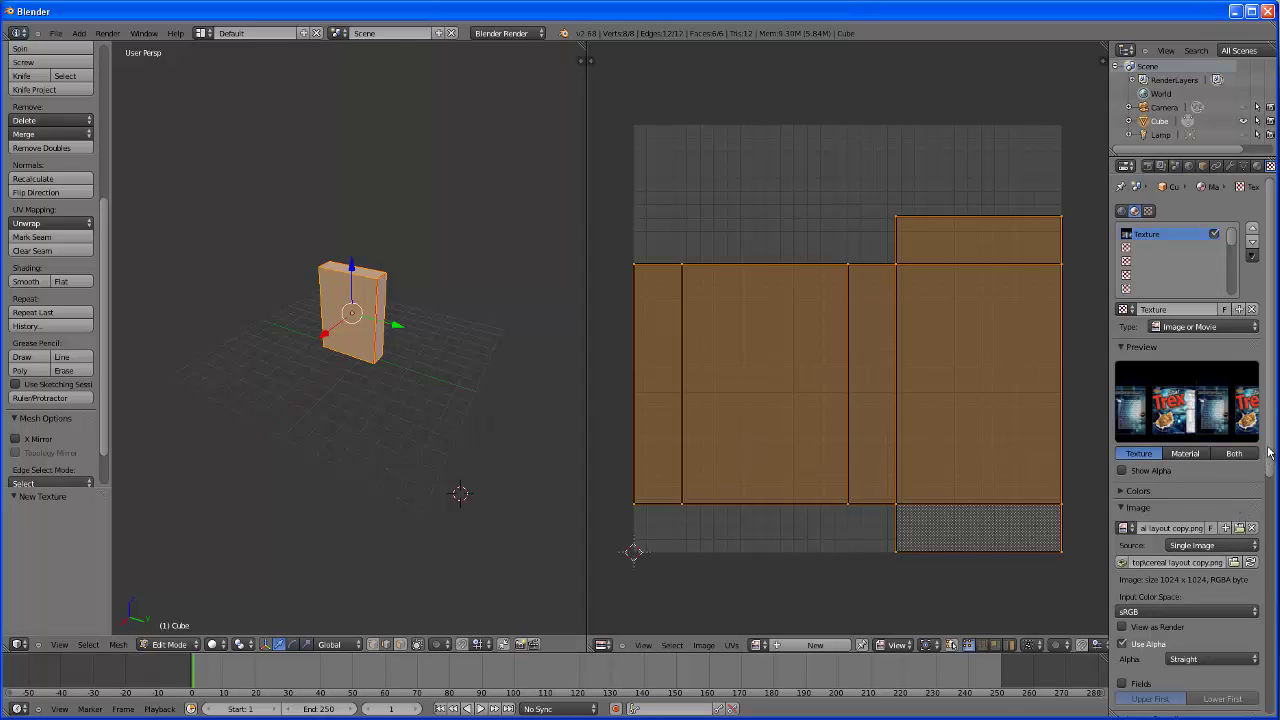
Change the texture's Mapping coordinates from Generated to UV.
{"action": "left_click_drag", "start_coordinate": [1268, 456], "coordinate": [1268, 667]}
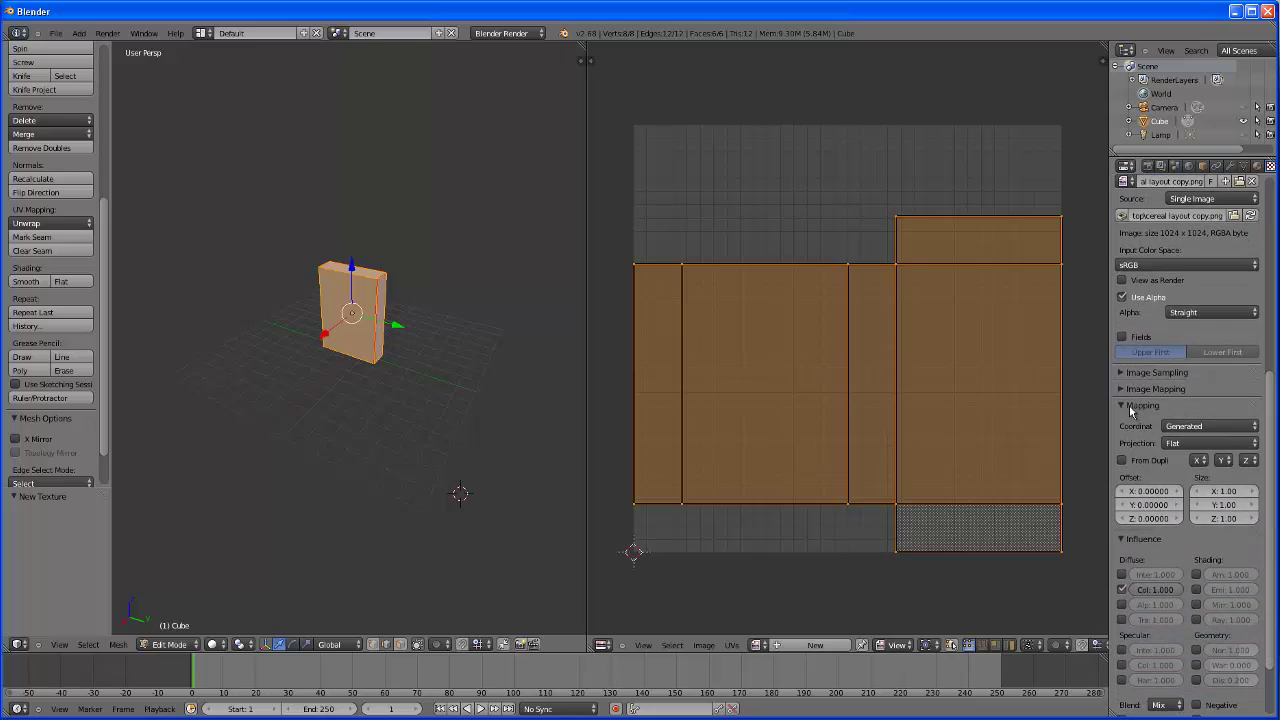
{"action": "left_click", "coordinate": [1123, 406]}
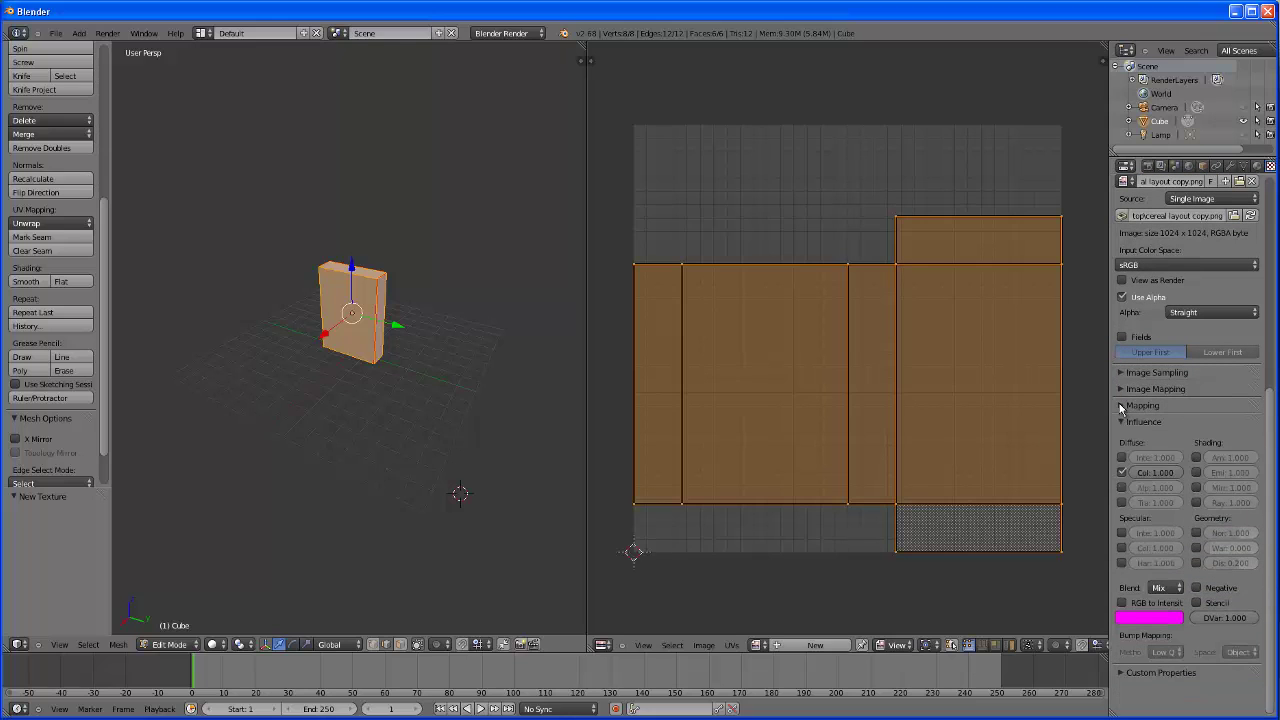
{"action": "left_click", "coordinate": [1122, 406]}
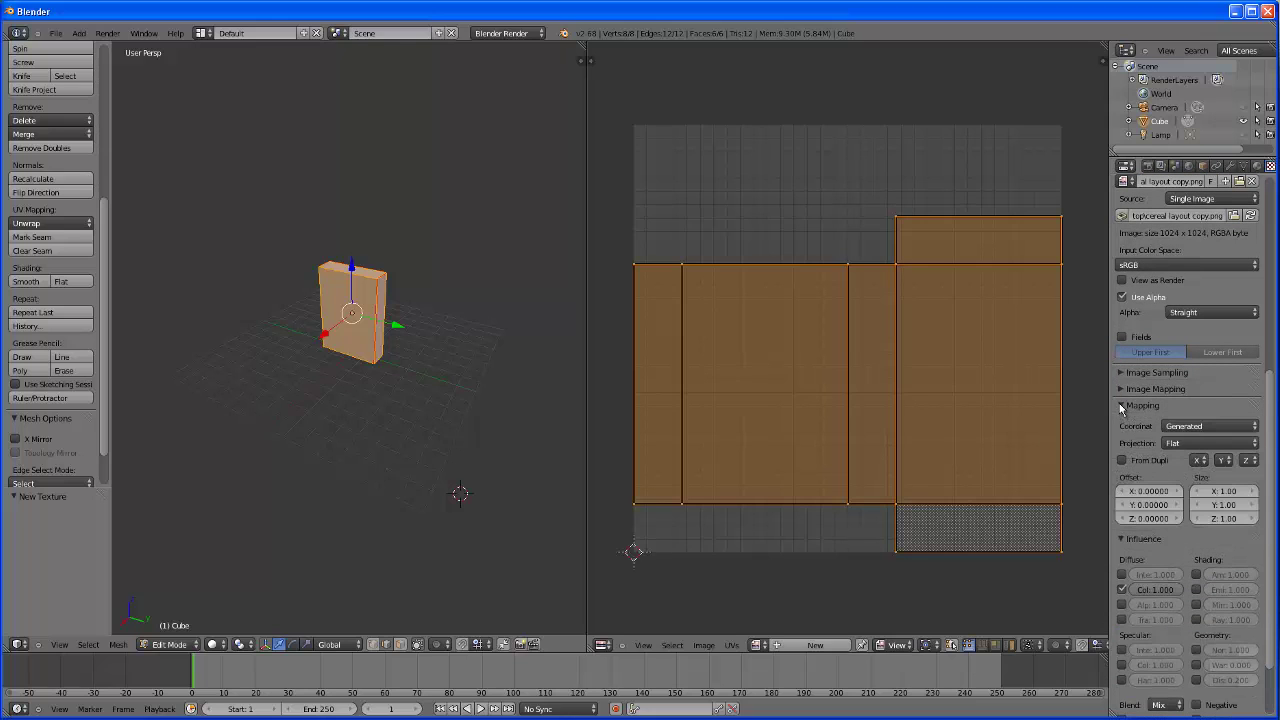
{"action": "left_click", "coordinate": [1227, 428]}
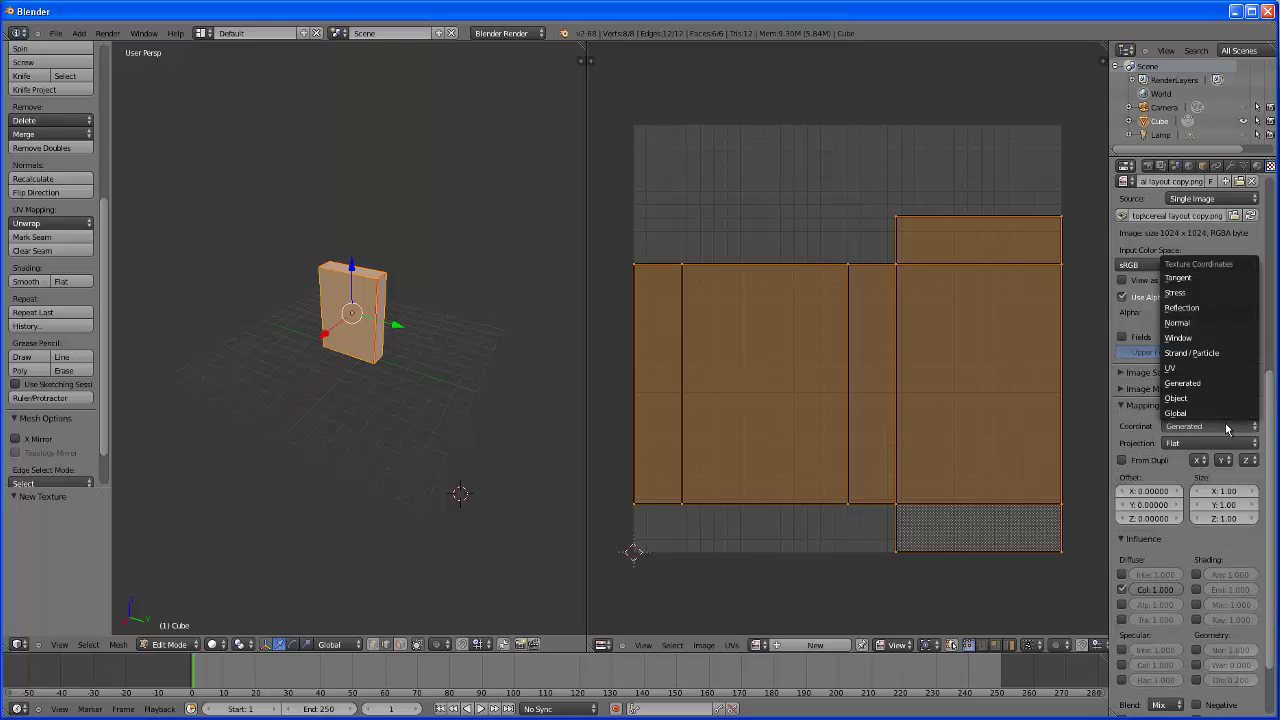
{"action": "left_click", "coordinate": [1190, 369]}
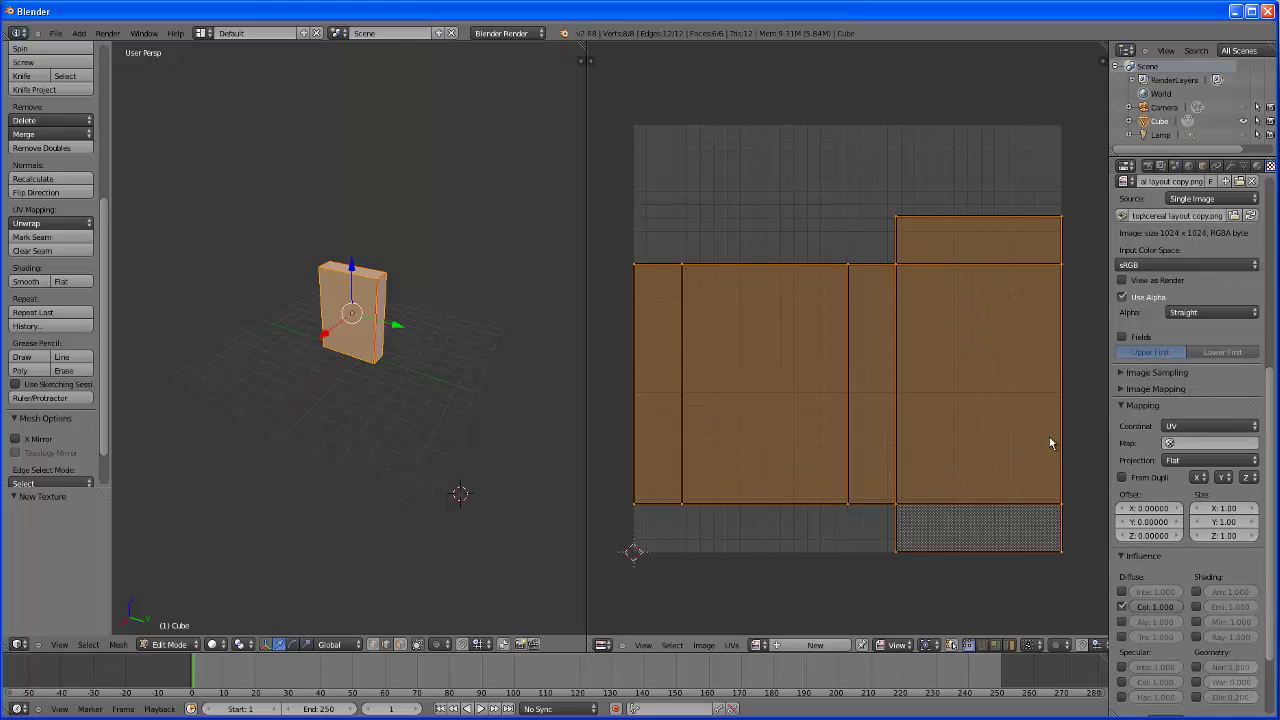
Show cereal layout copy.png behind the unwrapped faces in the UV editor, zoomed out to fit.
{"action": "left_click", "coordinate": [735, 648]}
{"action": "left_click", "coordinate": [758, 645]}
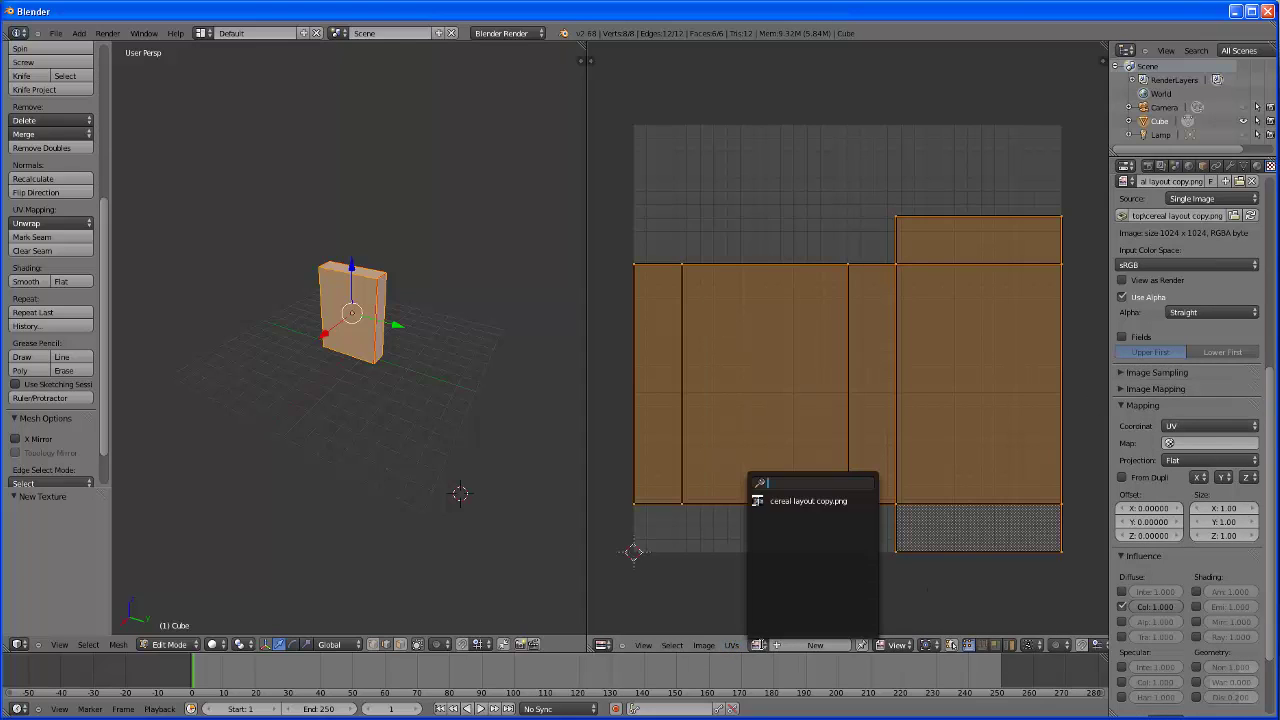
{"action": "left_click", "coordinate": [802, 501]}
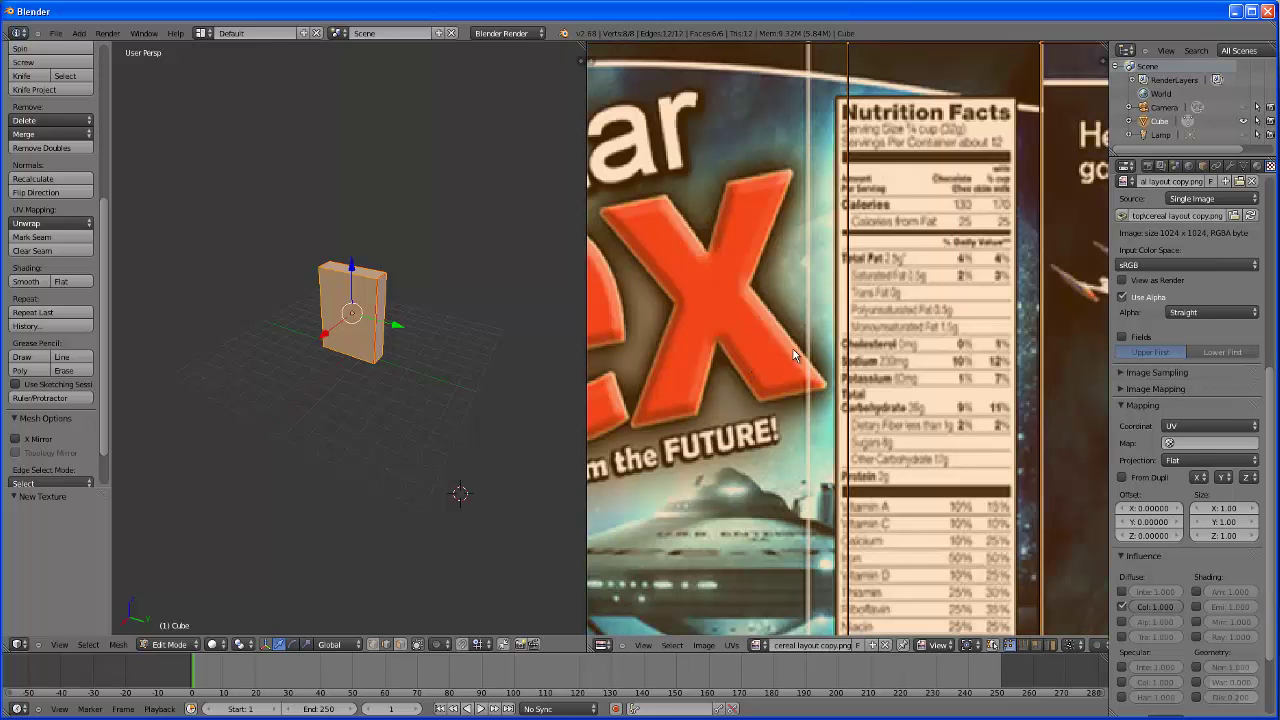
{"action": "scroll", "coordinate": [805, 346], "scroll_direction": "down", "scroll_amount": 2}
{"action": "scroll", "coordinate": [805, 346], "scroll_direction": "down", "scroll_amount": 2}
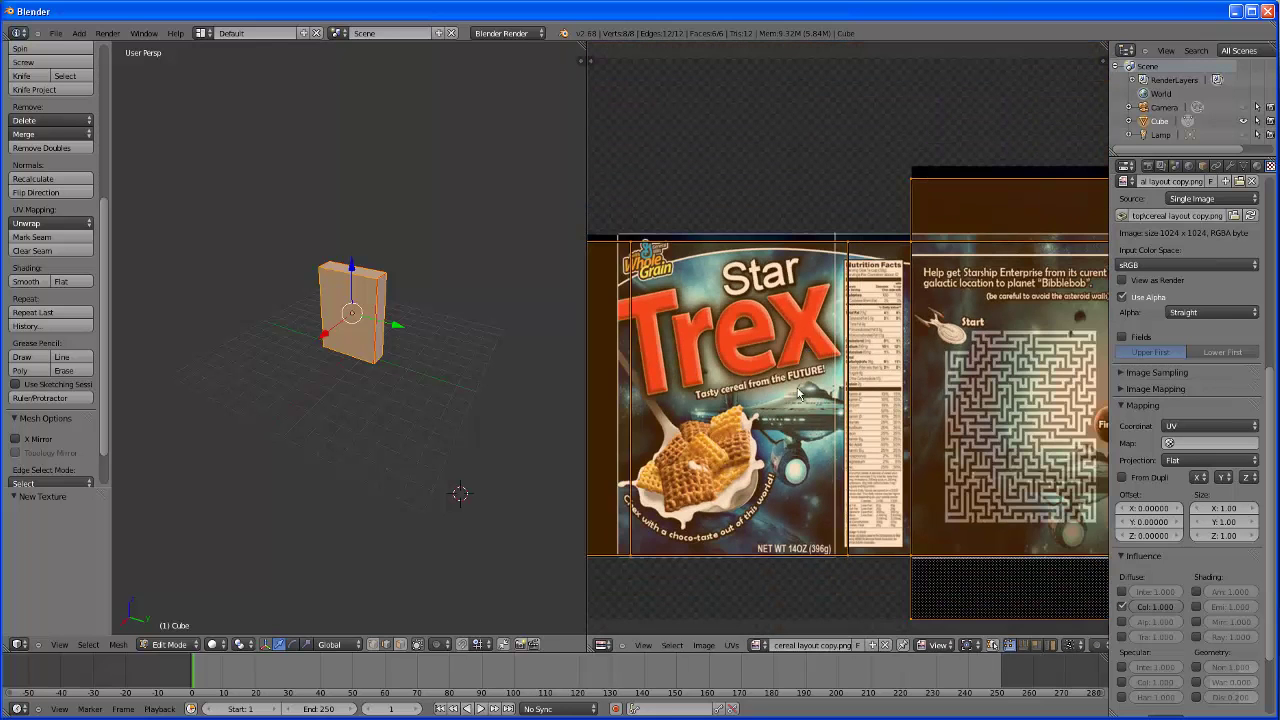
{"action": "left_click", "coordinate": [759, 645]}
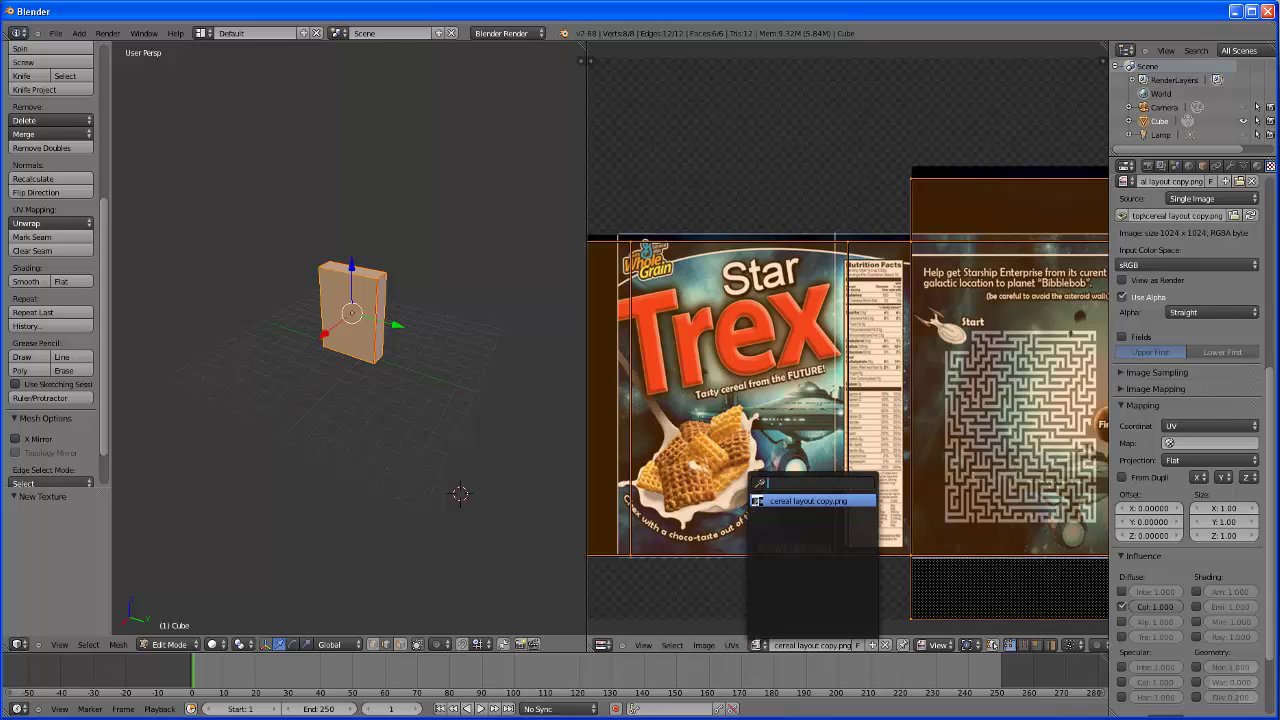
{"action": "left_click", "coordinate": [805, 501]}
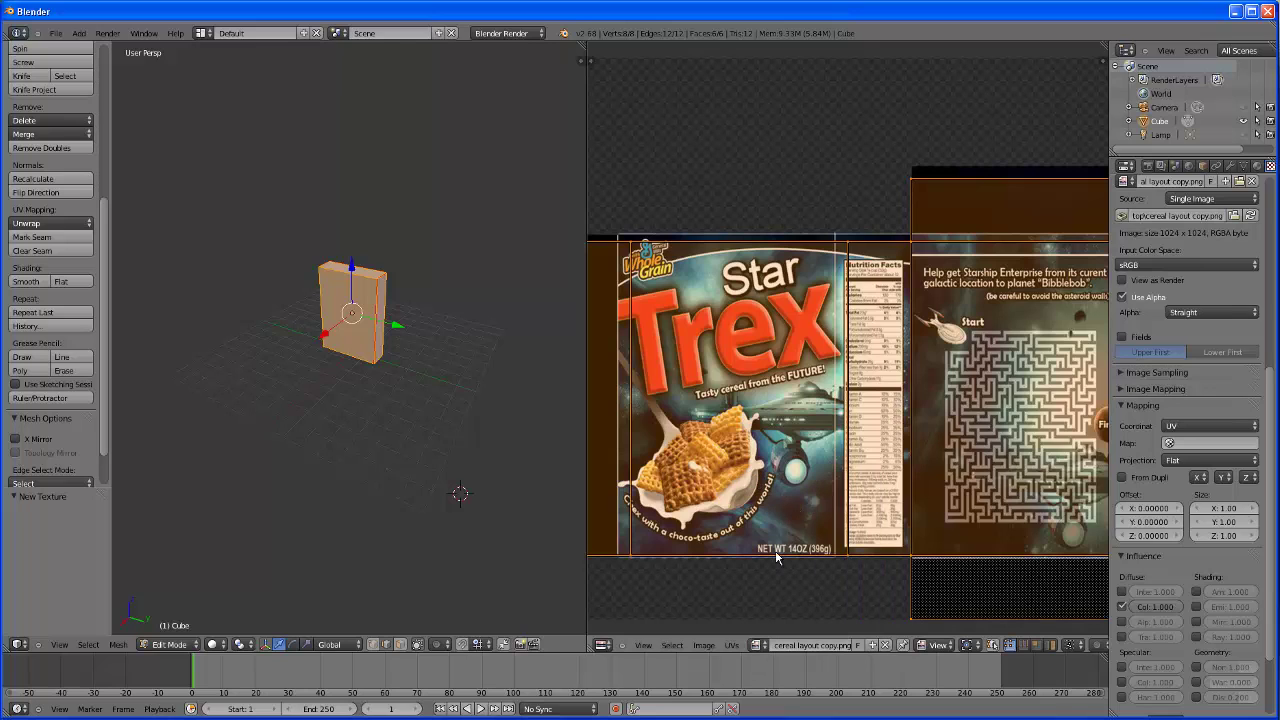
Scale the UV island up slightly and nudge it left to line up with the cereal-box artwork.
{"action": "scroll", "coordinate": [876, 424], "scroll_direction": "down", "scroll_amount": 1}
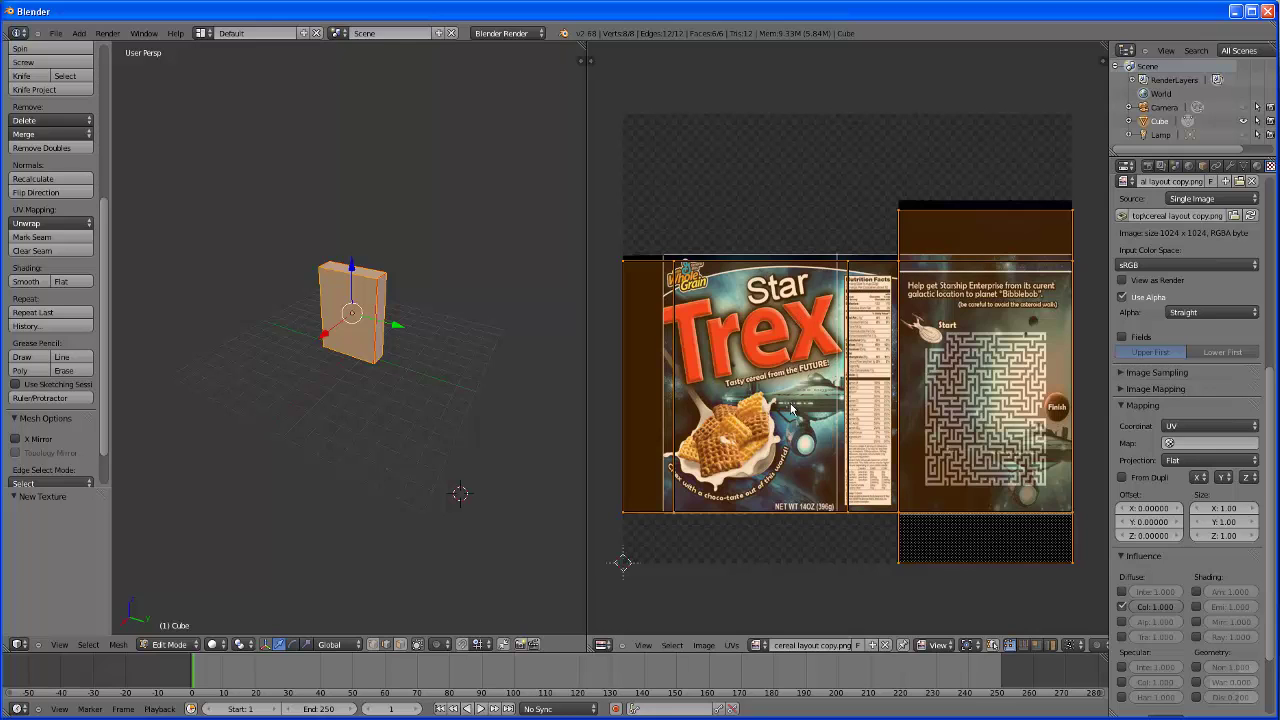
{"action": "key", "text": "s"}
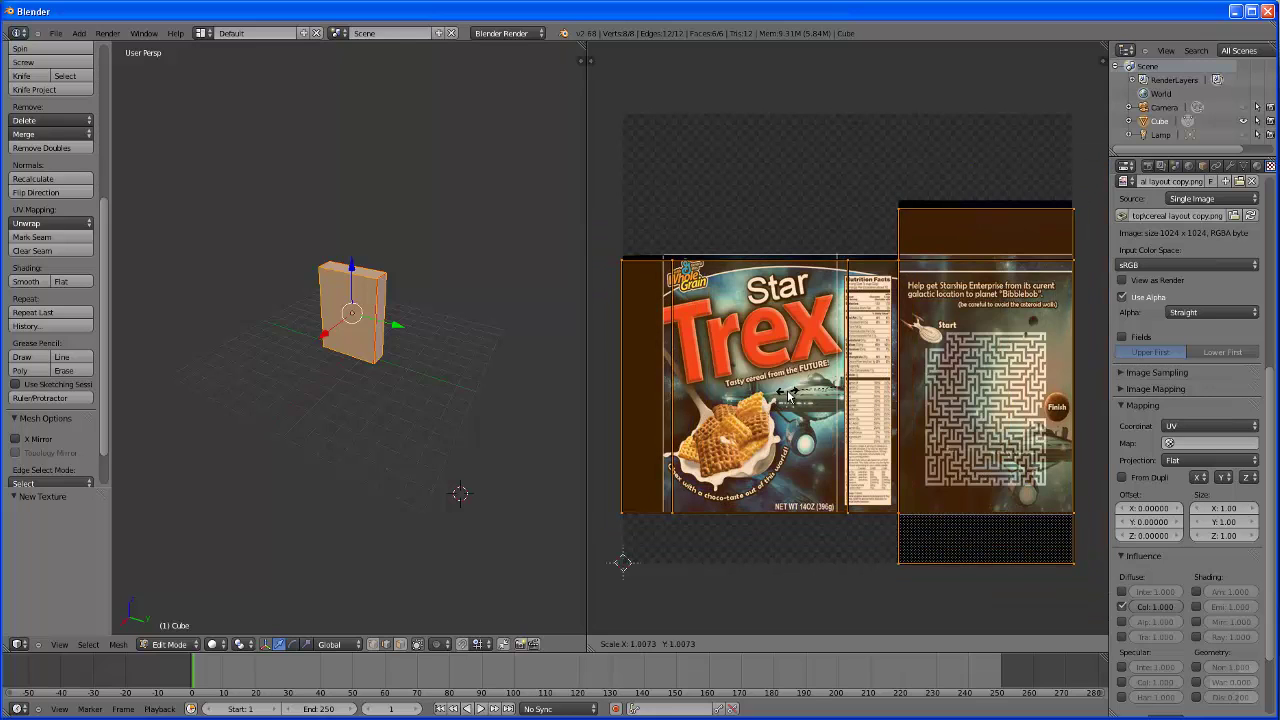
{"action": "left_click", "coordinate": [790, 393]}
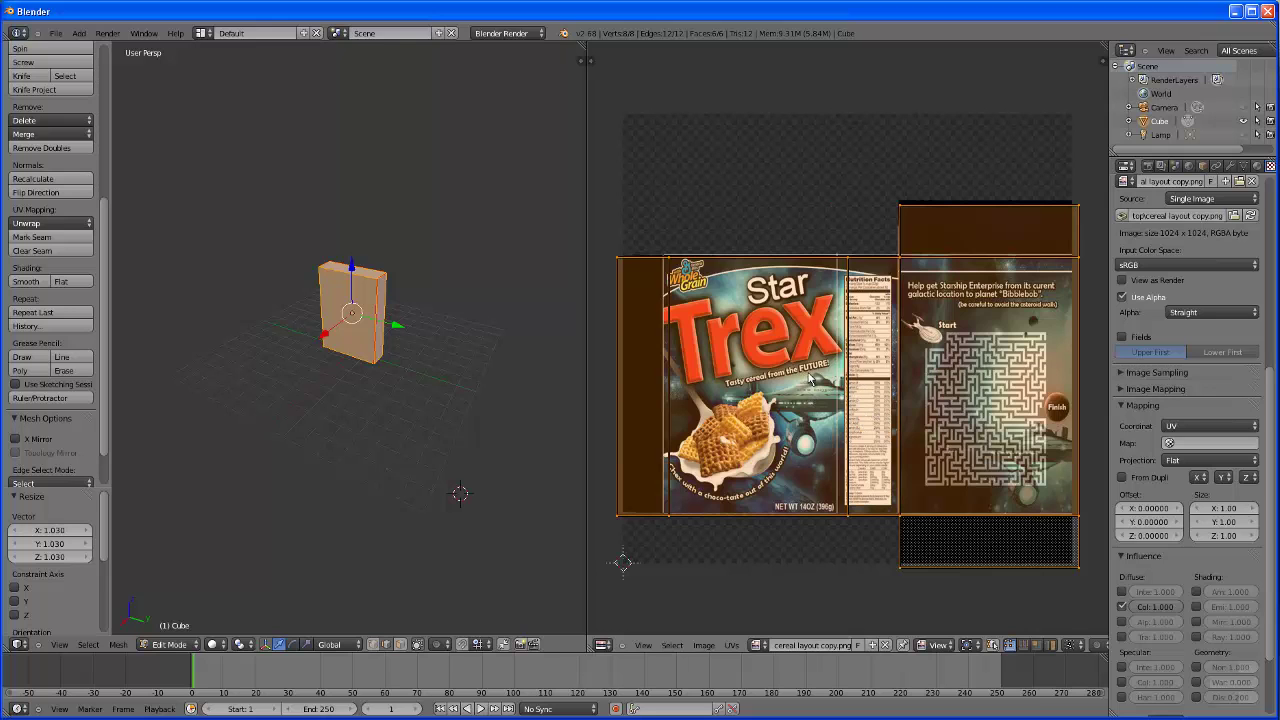
{"action": "key", "text": "g"}
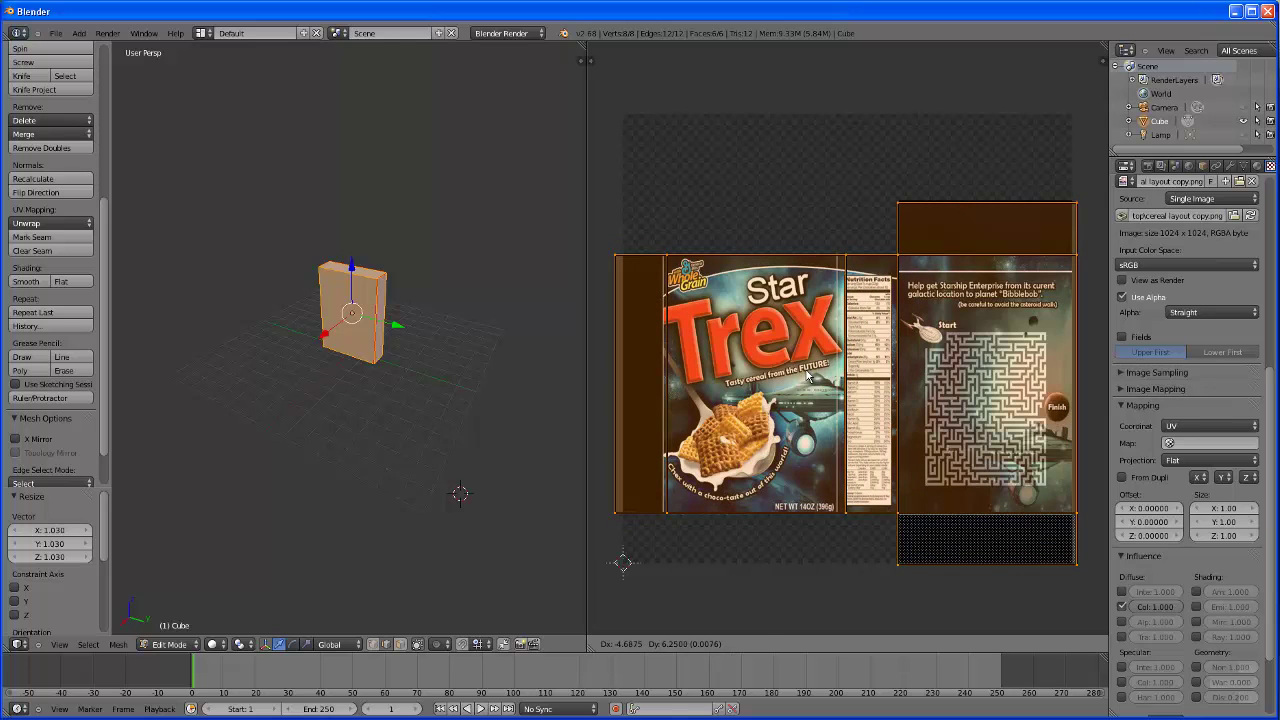
{"action": "left_click", "coordinate": [808, 376]}
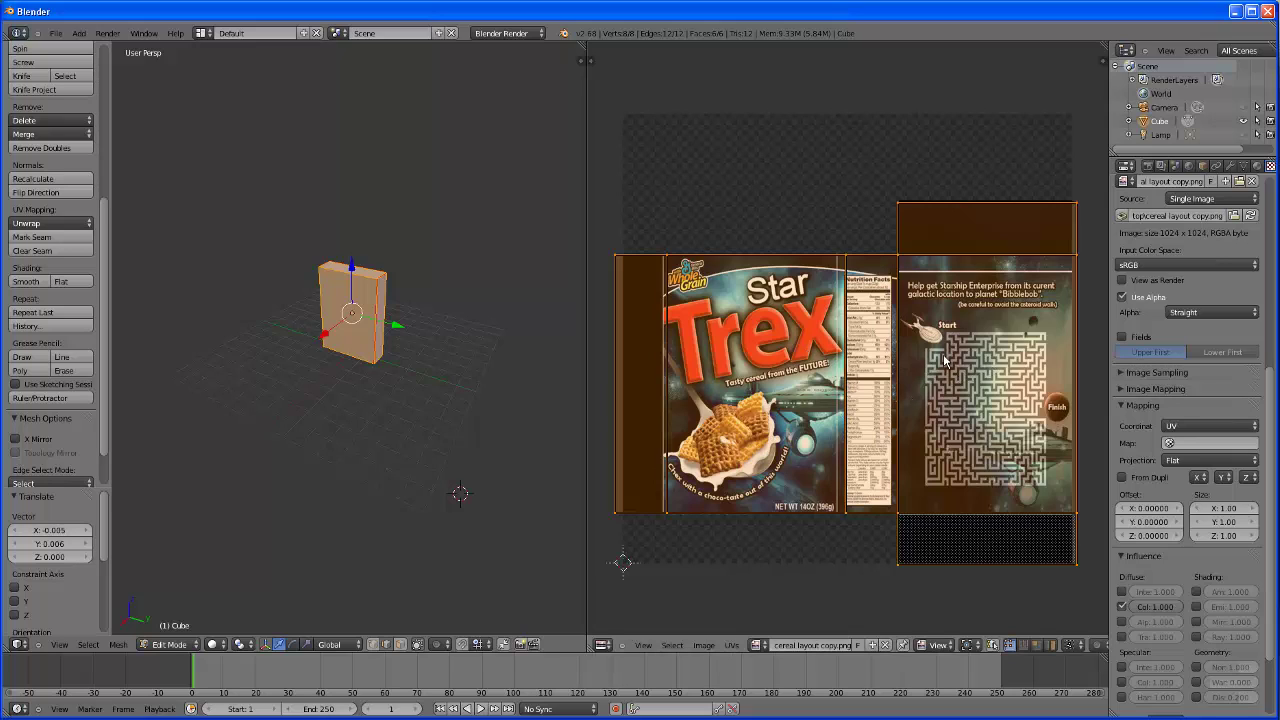
{"action": "left_click", "coordinate": [882, 358]}
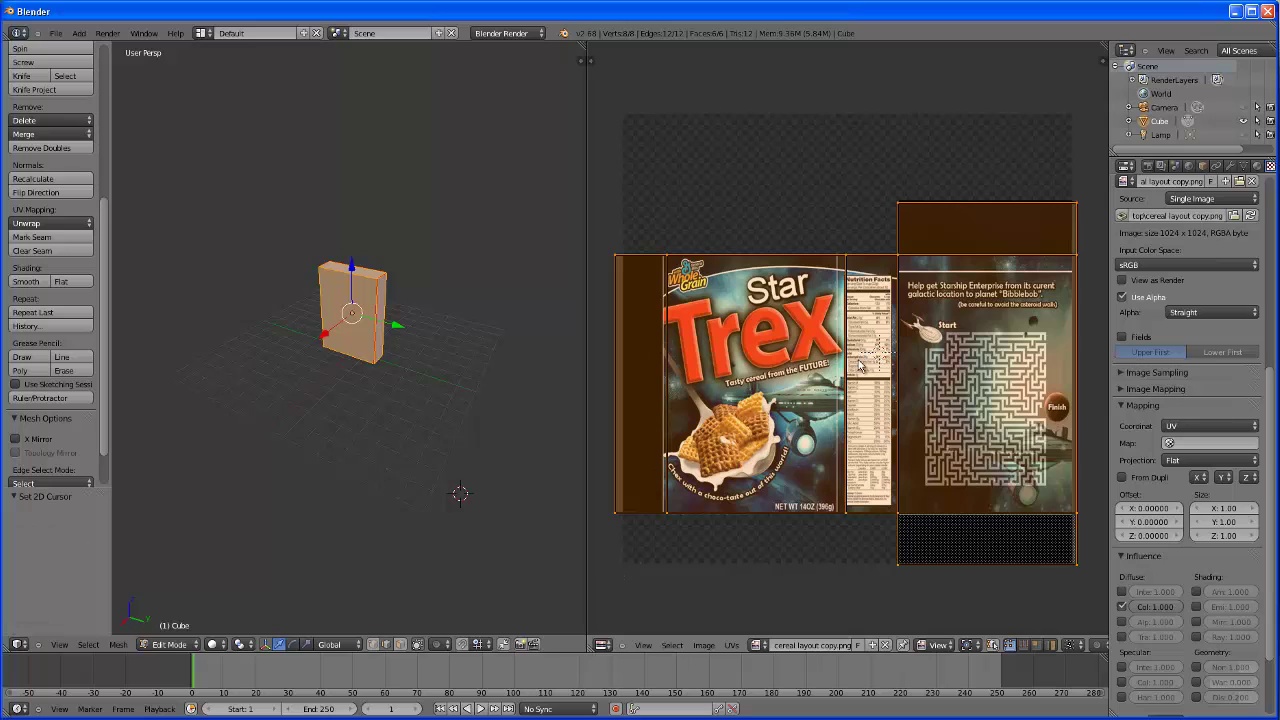
{"action": "key", "text": "g"}
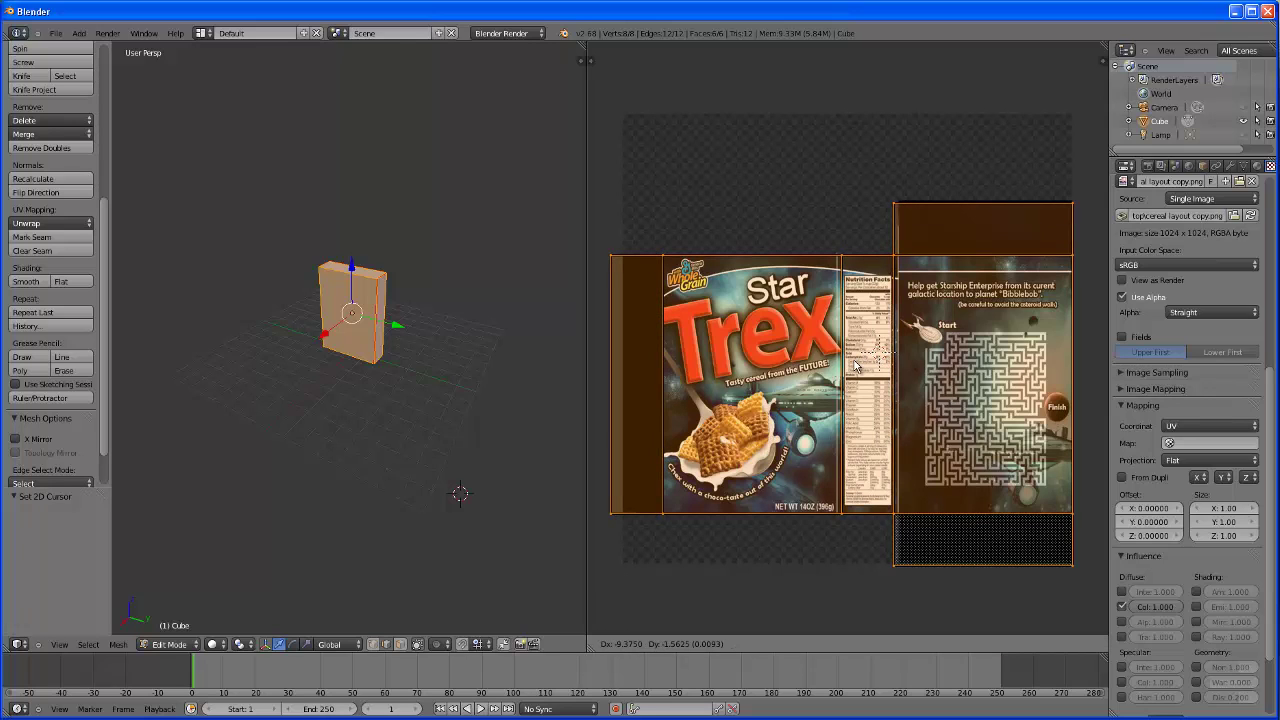
{"action": "left_click", "coordinate": [855, 366]}
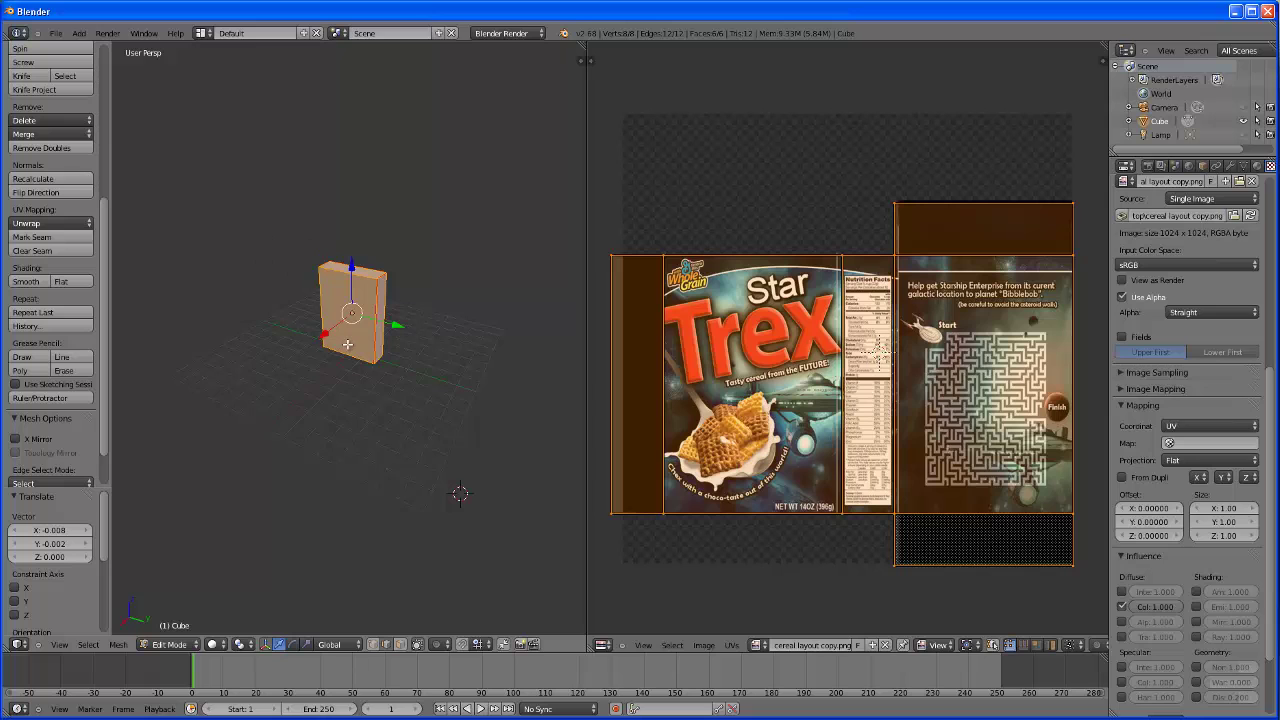
Set the sidebar's Display shading to GLSL with Textured Solid, then view the box's front.
{"action": "key", "text": "n"}
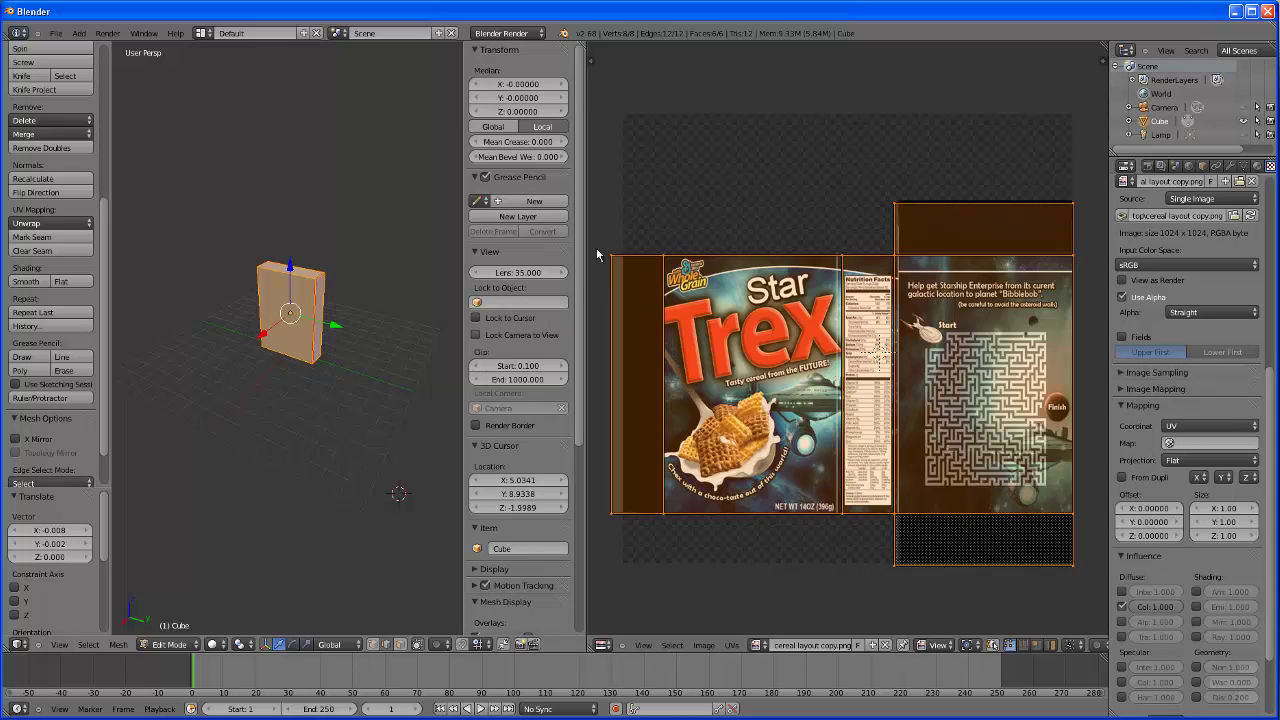
{"action": "left_click_drag", "start_coordinate": [579, 143], "coordinate": [578, 283]}
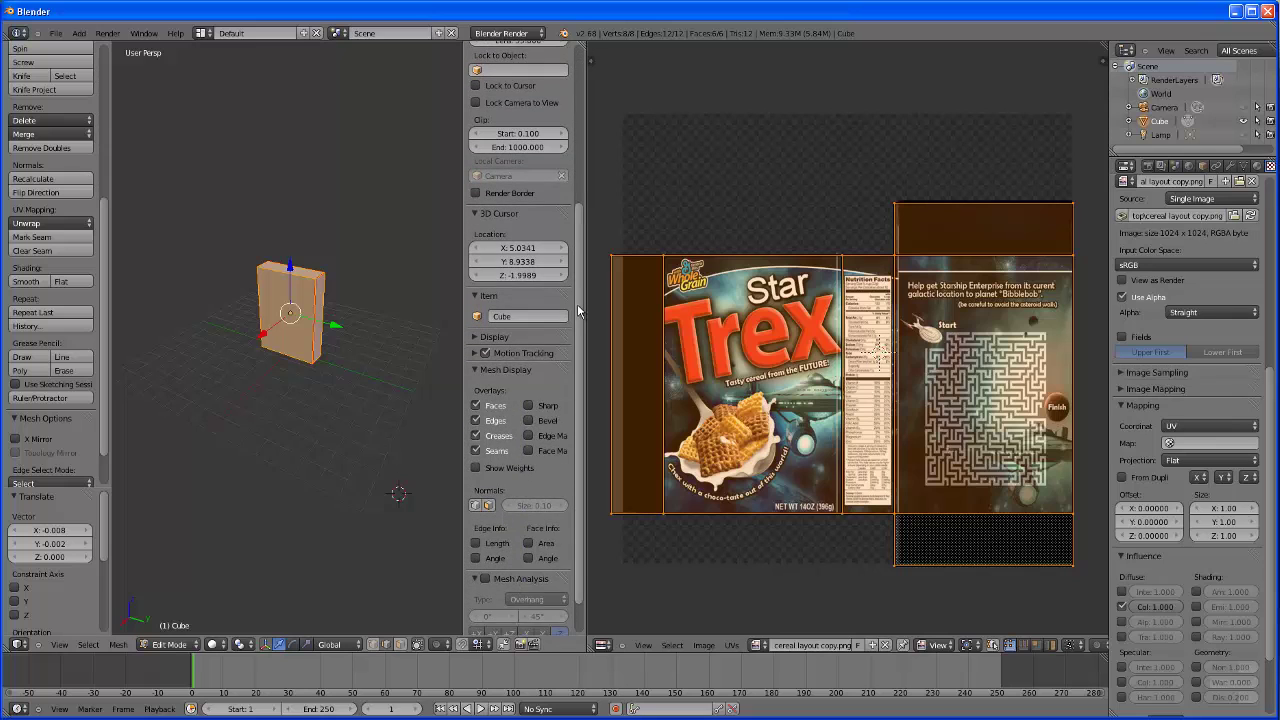
{"action": "scroll", "coordinate": [491, 311], "scroll_direction": "down", "scroll_amount": 3}
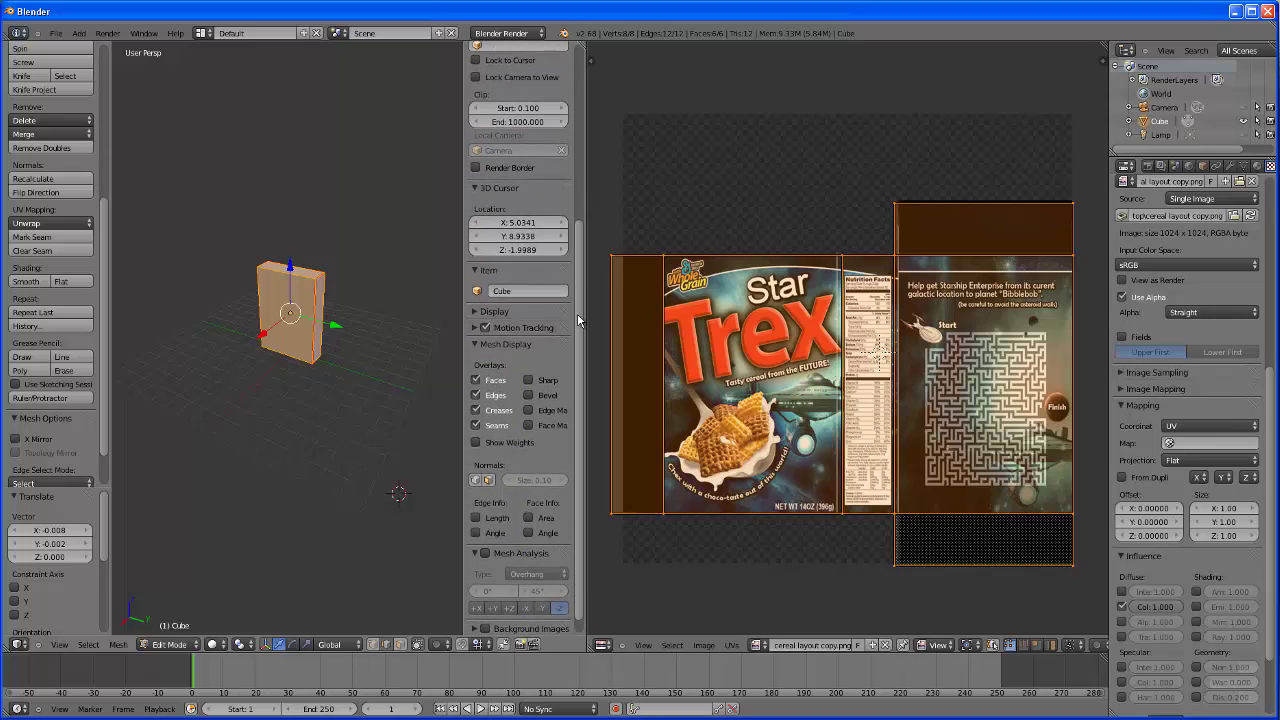
{"action": "left_click", "coordinate": [475, 310]}
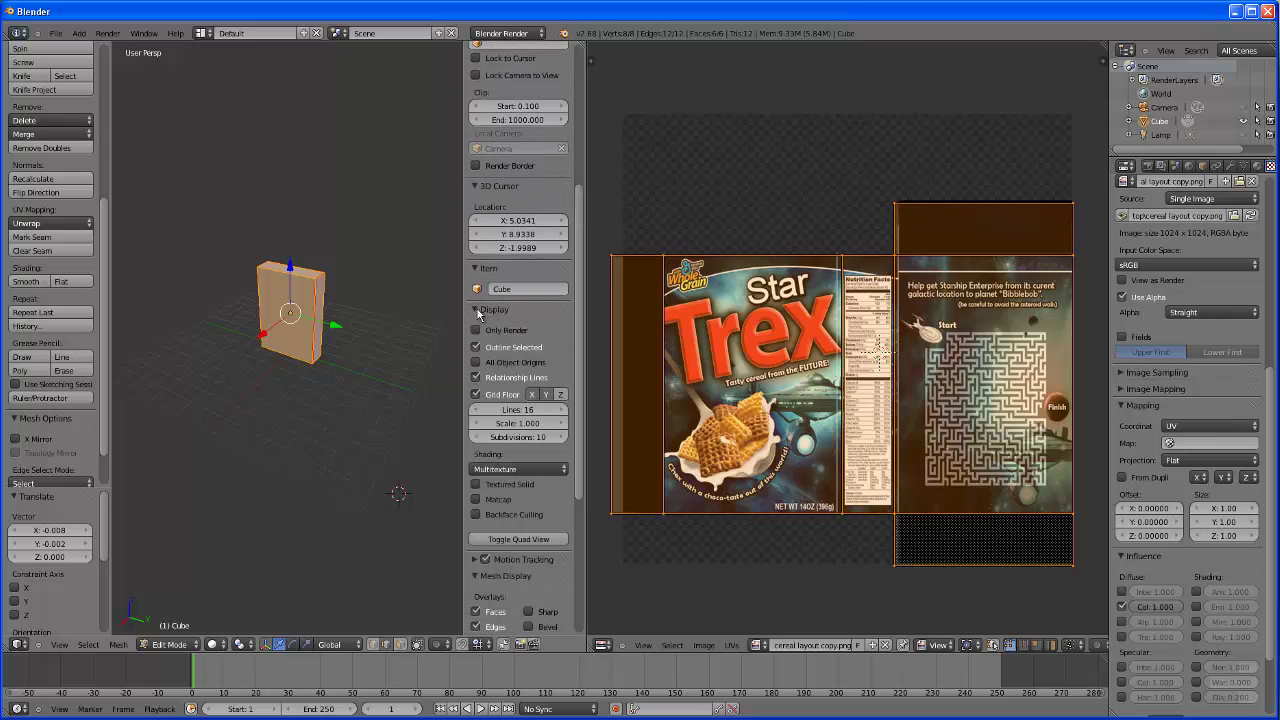
{"action": "left_click", "coordinate": [527, 469]}
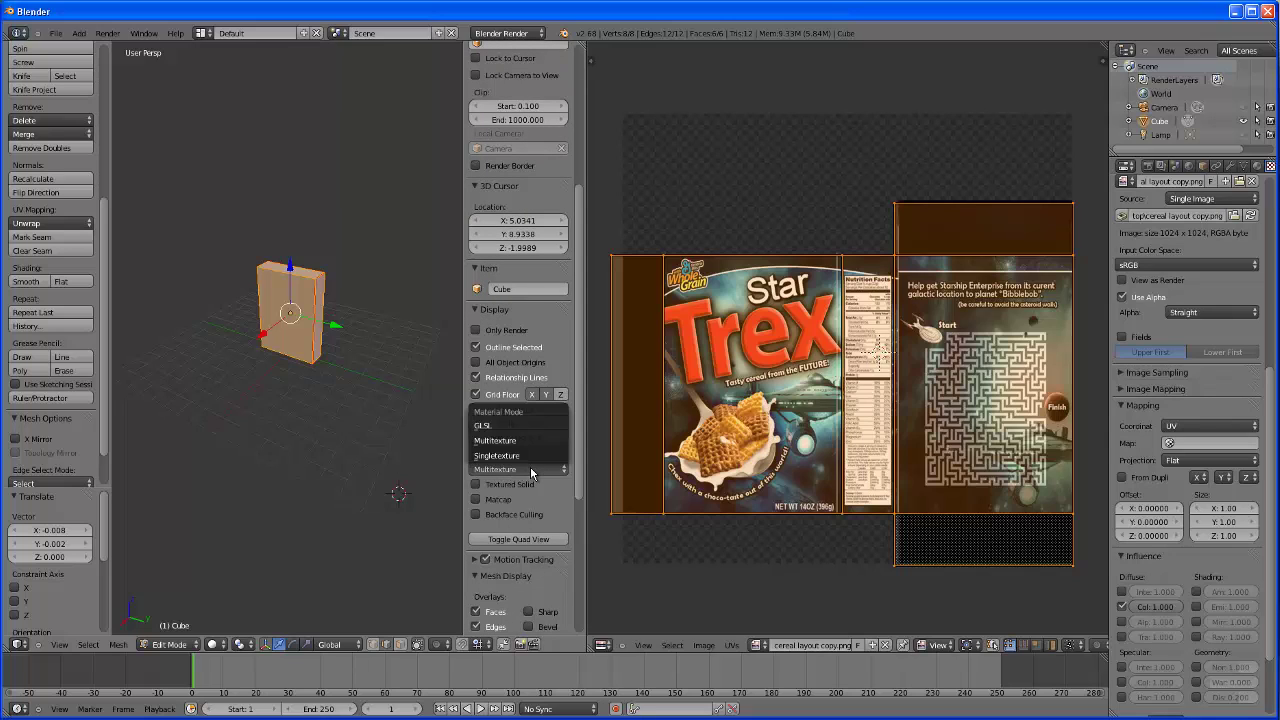
{"action": "left_click", "coordinate": [491, 430]}
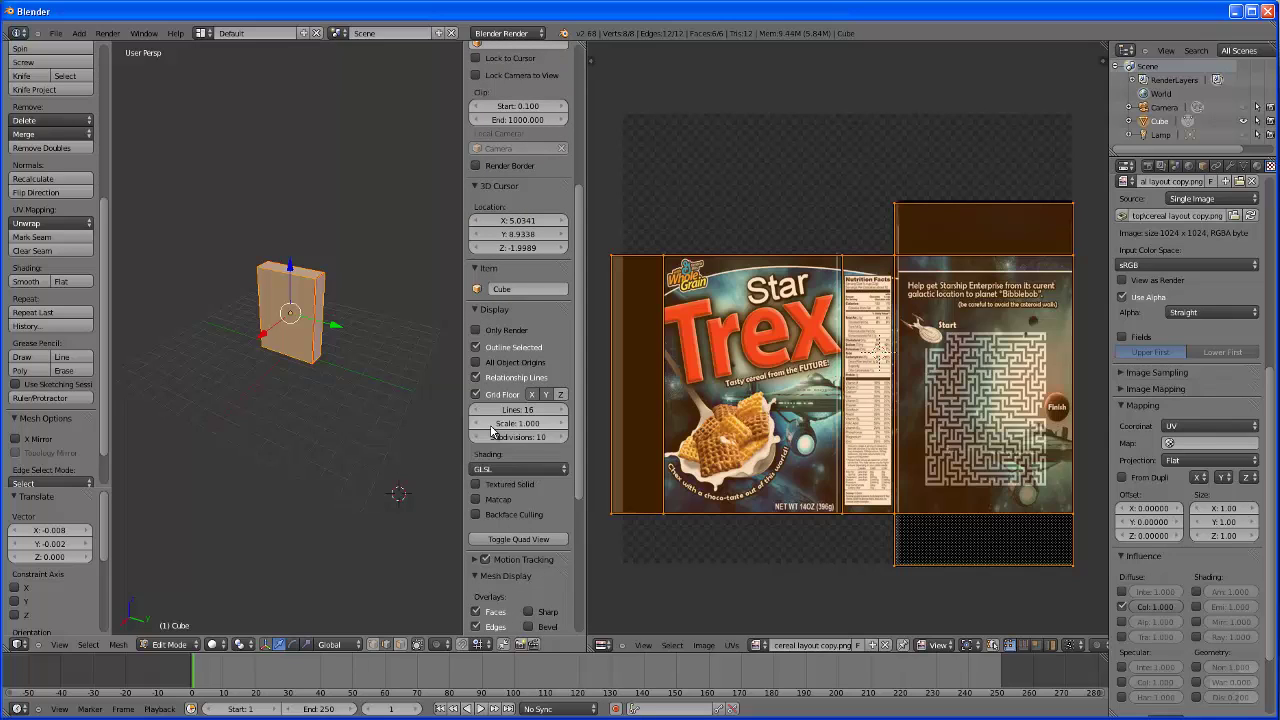
{"action": "left_click", "coordinate": [477, 485]}
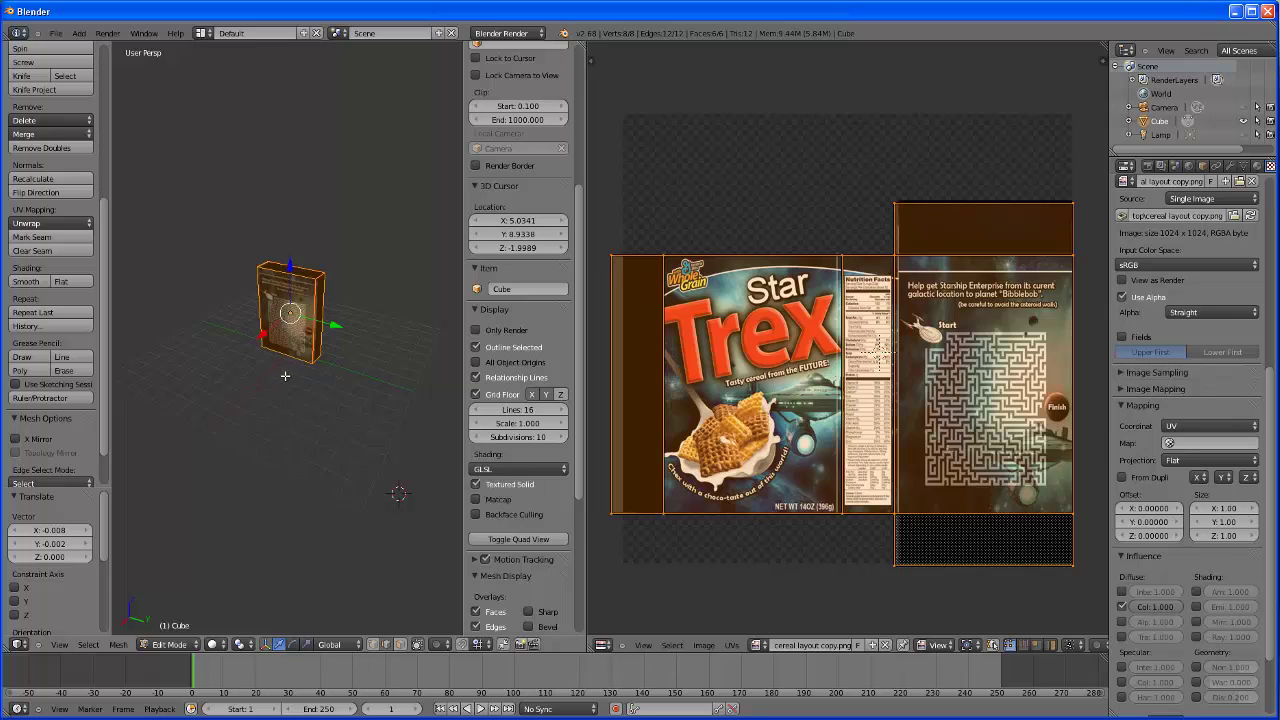
{"action": "mouse_move", "coordinate": [285, 376]}
{"action": "middle_mouse_down"}
{"action": "mouse_move", "coordinate": [374, 374]}
{"action": "mouse_move", "coordinate": [343, 403]}
{"action": "mouse_move", "coordinate": [371, 394]}
{"action": "mouse_move", "coordinate": [312, 365]}
{"action": "mouse_move", "coordinate": [329, 357]}
{"action": "middle_mouse_up"}
Deselect the mesh and orbit to inspect the top and the maze on the back panel.
{"action": "scroll", "coordinate": [301, 331], "scroll_direction": "up", "scroll_amount": 3}
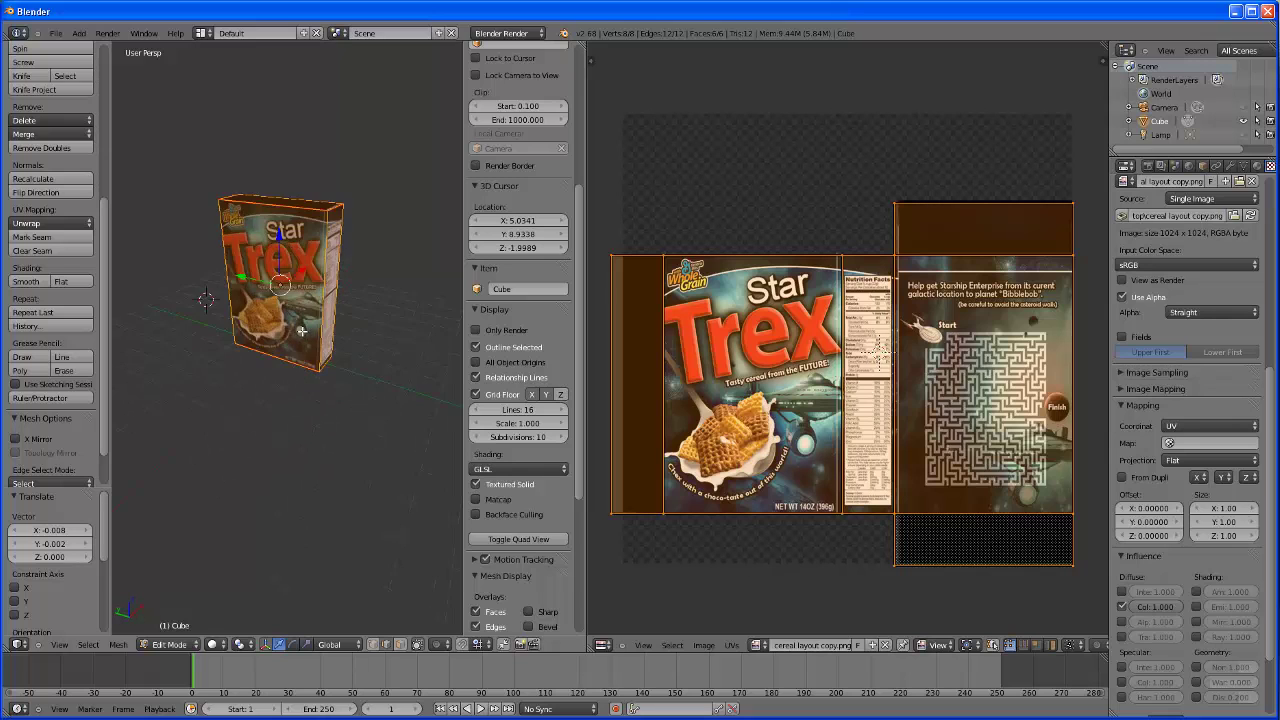
{"action": "scroll", "coordinate": [323, 331], "scroll_direction": "down", "scroll_amount": 2}
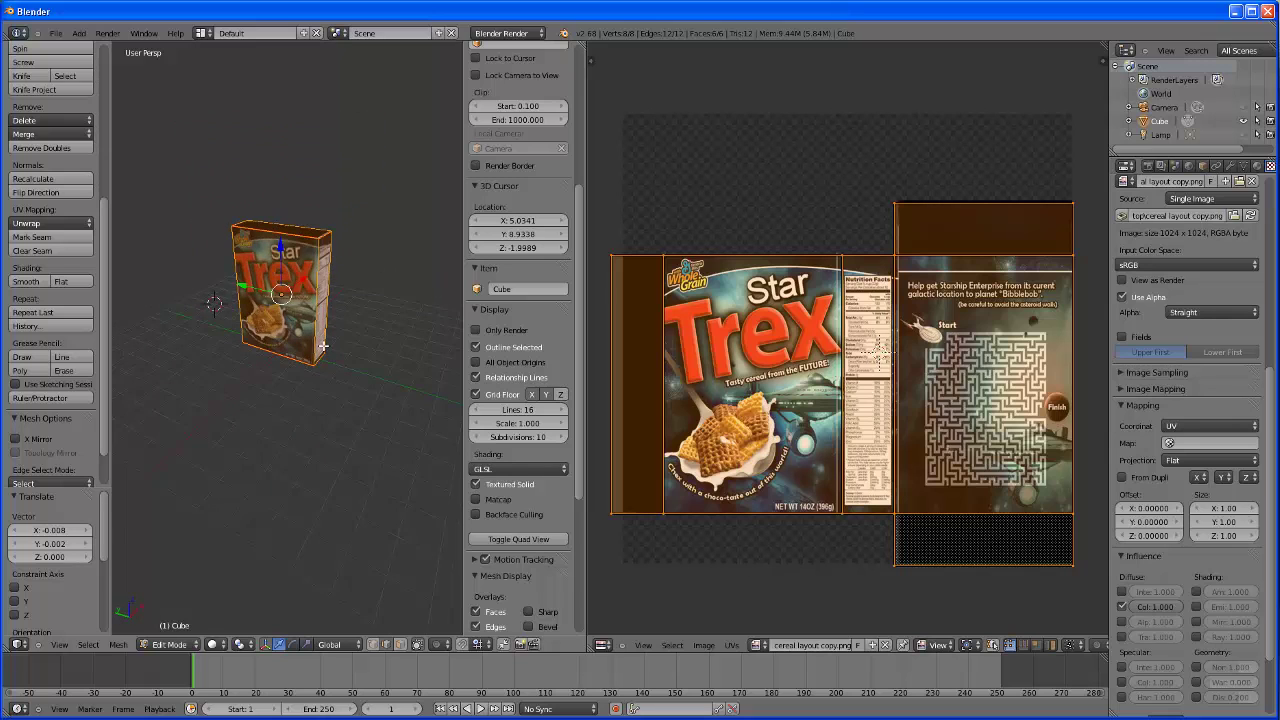
{"action": "key", "text": "a"}
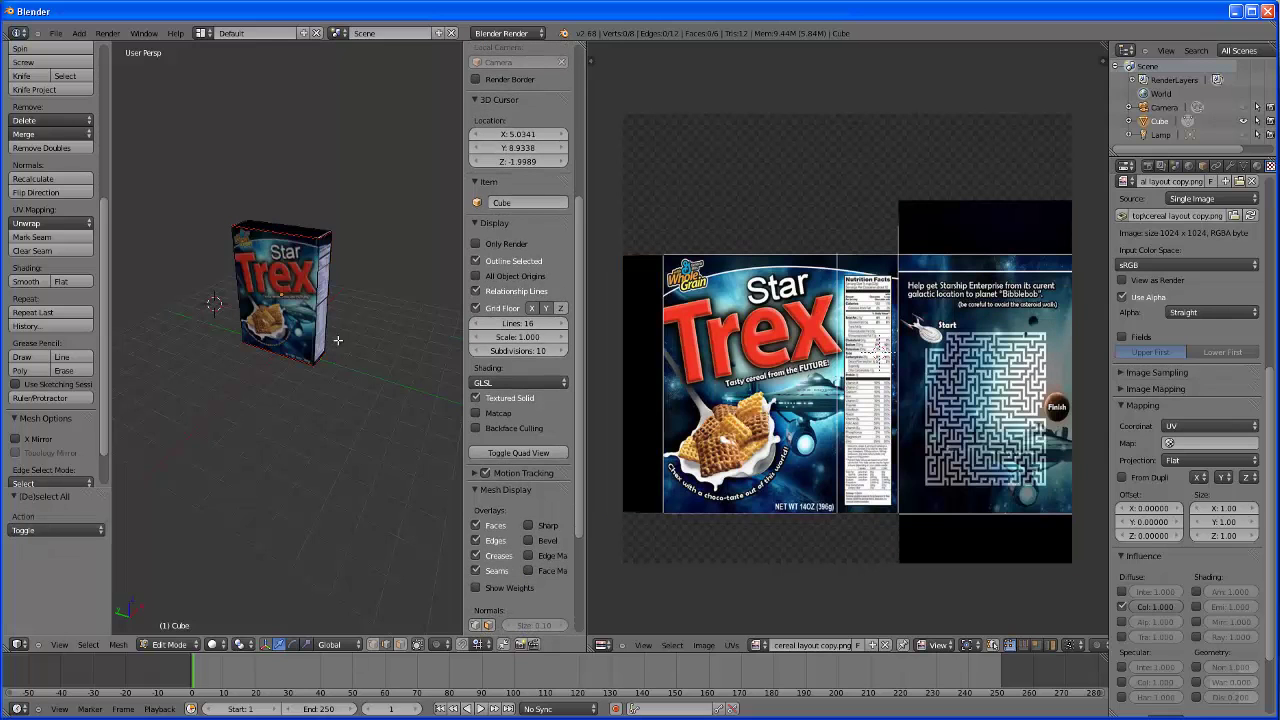
{"action": "mouse_move", "coordinate": [347, 348]}
{"action": "middle_mouse_down"}
{"action": "mouse_move", "coordinate": [316, 389]}
{"action": "mouse_move", "coordinate": [307, 341]}
{"action": "middle_mouse_up"}
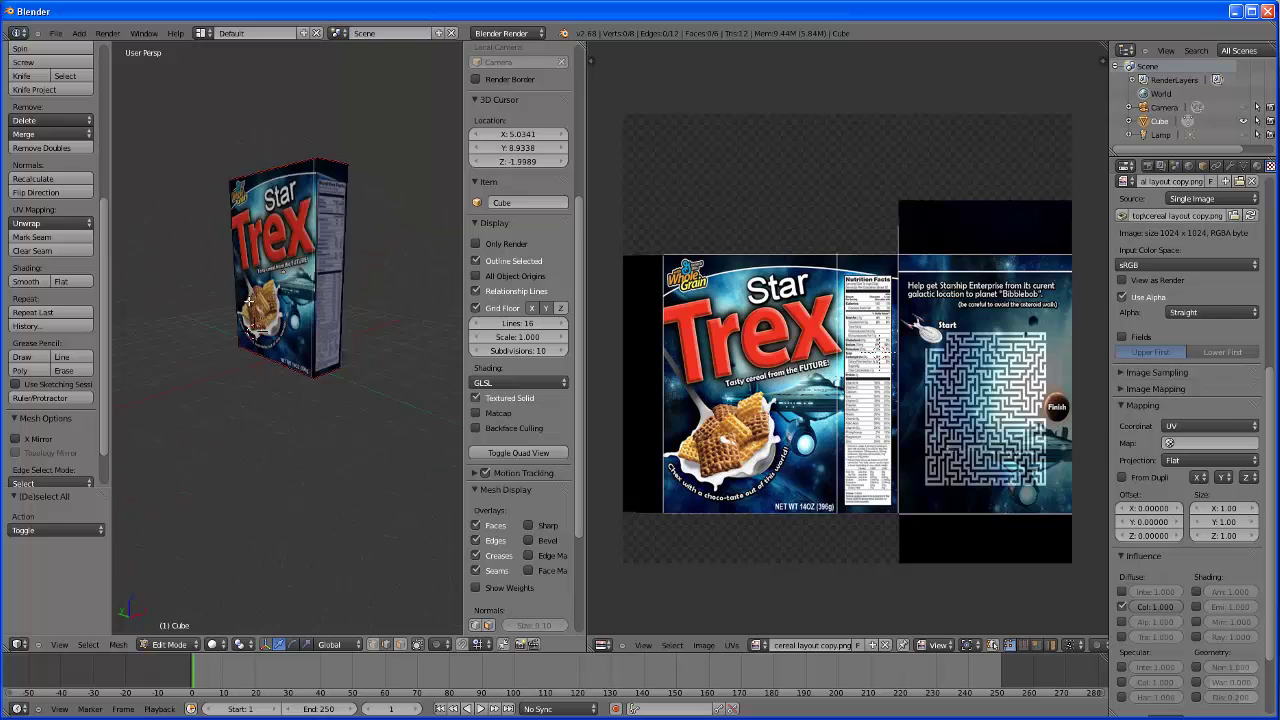
{"action": "mouse_move", "coordinate": [275, 298]}
{"action": "middle_mouse_down"}
{"action": "mouse_move", "coordinate": [273, 316]}
{"action": "mouse_move", "coordinate": [286, 206]}
{"action": "mouse_move", "coordinate": [286, 400]}
{"action": "mouse_move", "coordinate": [180, 354]}
{"action": "mouse_move", "coordinate": [327, 354]}
{"action": "mouse_move", "coordinate": [249, 346]}
{"action": "mouse_move", "coordinate": [300, 355]}
{"action": "mouse_move", "coordinate": [275, 343]}
{"action": "mouse_move", "coordinate": [316, 360]}
{"action": "mouse_move", "coordinate": [305, 350]}
{"action": "mouse_move", "coordinate": [340, 345]}
{"action": "mouse_move", "coordinate": [380, 300]}
{"action": "middle_mouse_up"}
{"action": "scroll", "coordinate": [310, 340], "scroll_direction": "up", "scroll_amount": 1}
{"action": "scroll", "coordinate": [403, 235], "scroll_direction": "down", "scroll_amount": 3}
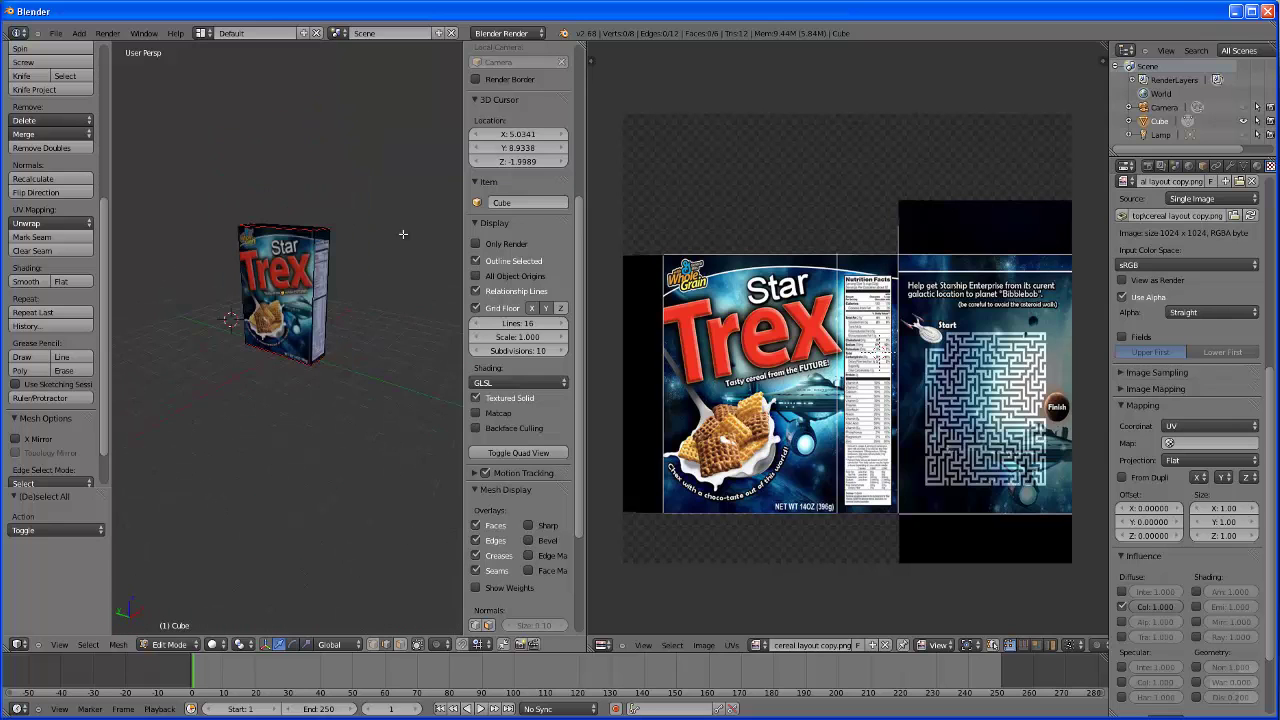
Widen the 3D view over the image editor, hide the sidebar and zoom in on the box.
{"action": "left_click_drag", "start_coordinate": [588, 179], "coordinate": [1088, 179]}
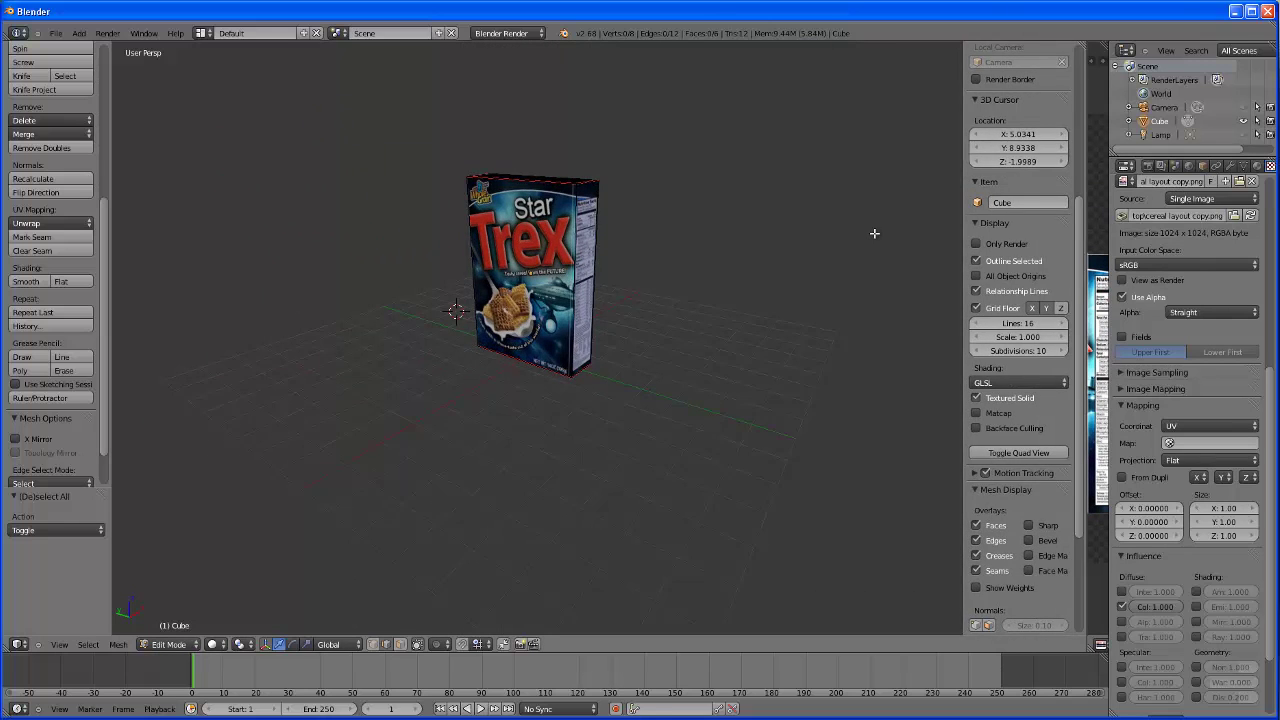
{"action": "key", "text": "n"}
{"action": "scroll", "coordinate": [570, 266], "scroll_direction": "up", "scroll_amount": 3}
{"action": "scroll", "coordinate": [646, 250], "scroll_direction": "down", "scroll_amount": 1}
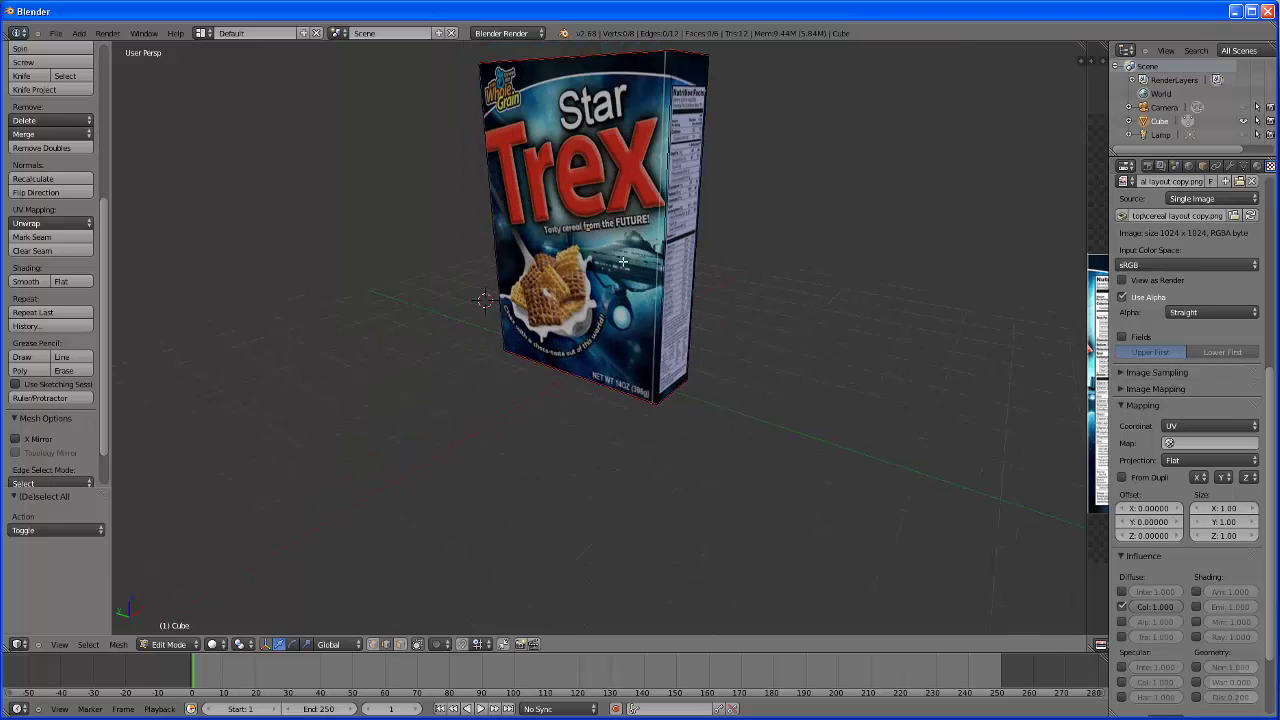